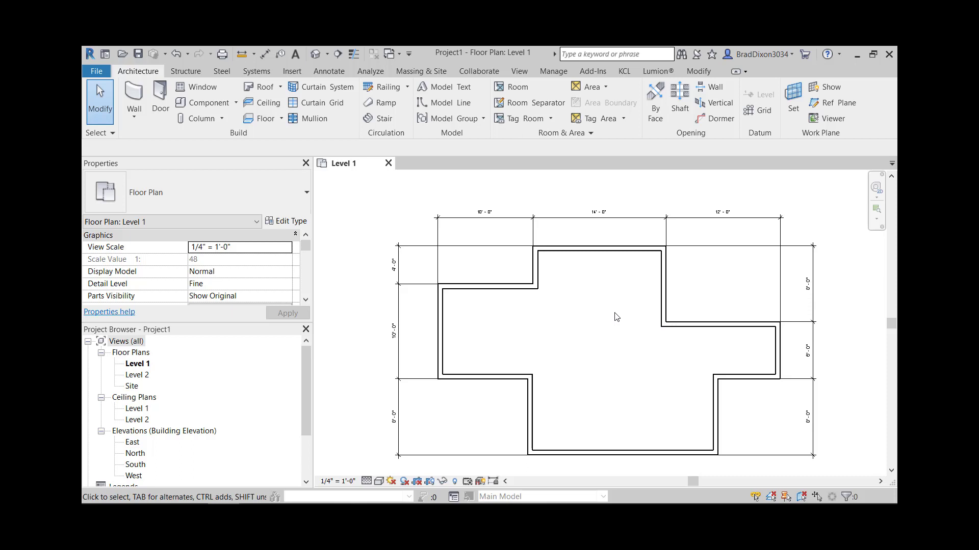
Step: Draw a stepped chain of three Generic - 6" walls beside the dimensioned plan, with a 10' first run and a 14' last run
middle_drag(582, 370, 577, 357)
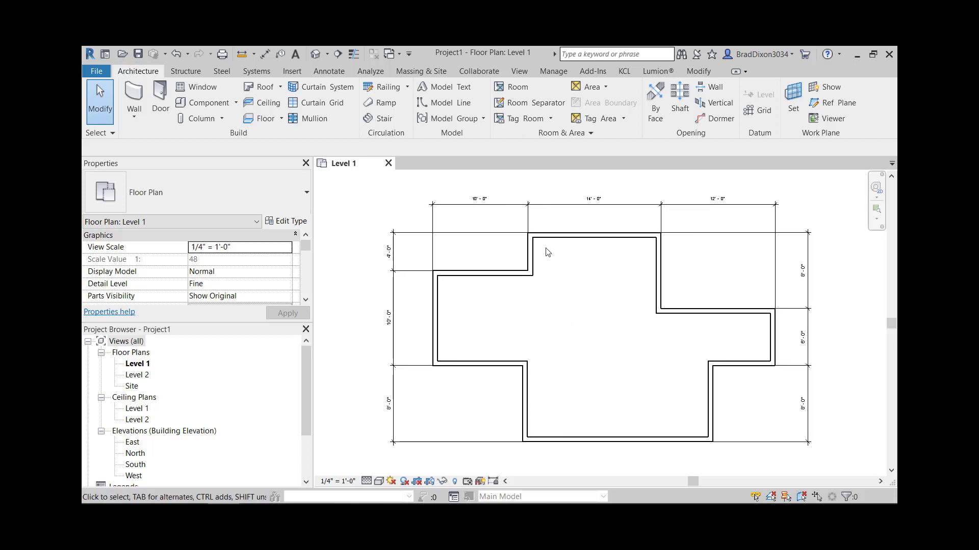
click(134, 95)
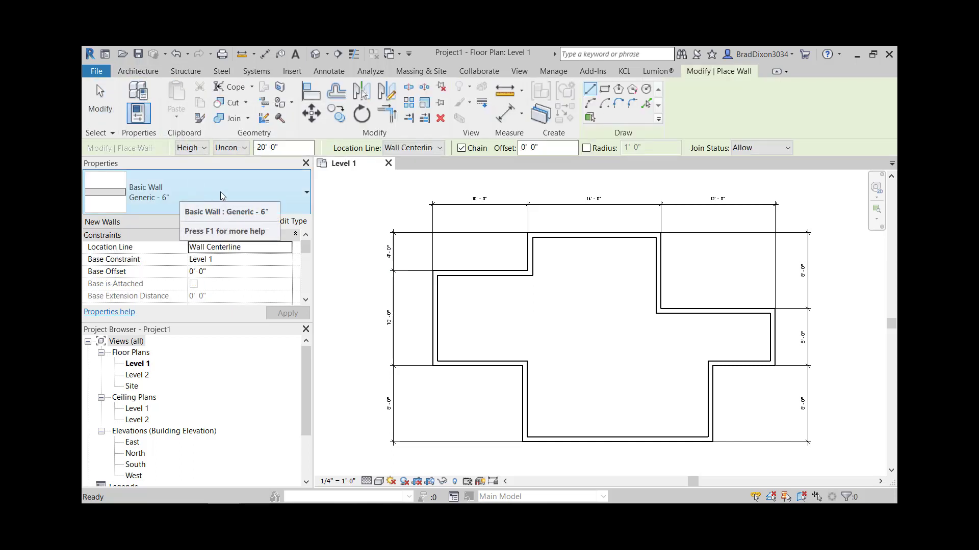
scroll(714, 249, down, 1)
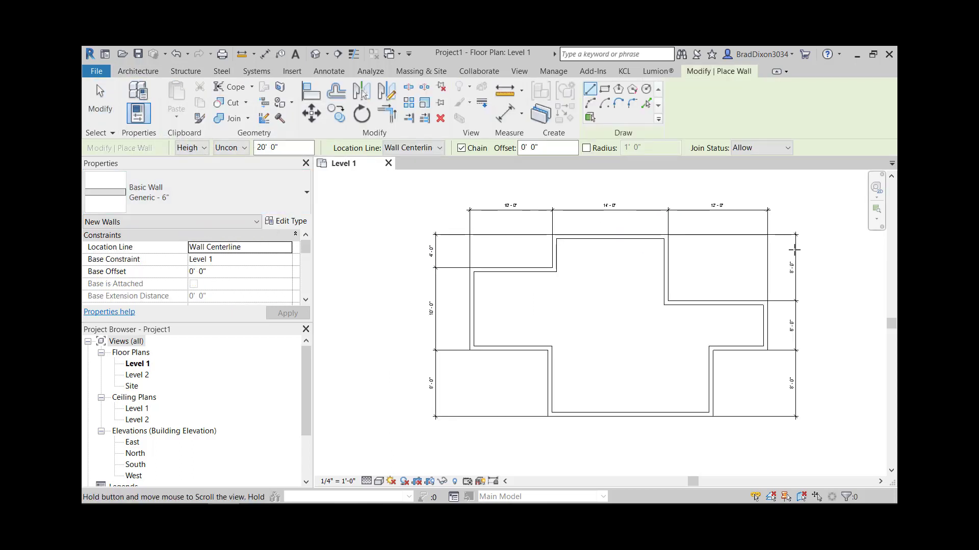
middle_drag(793, 253, 713, 284)
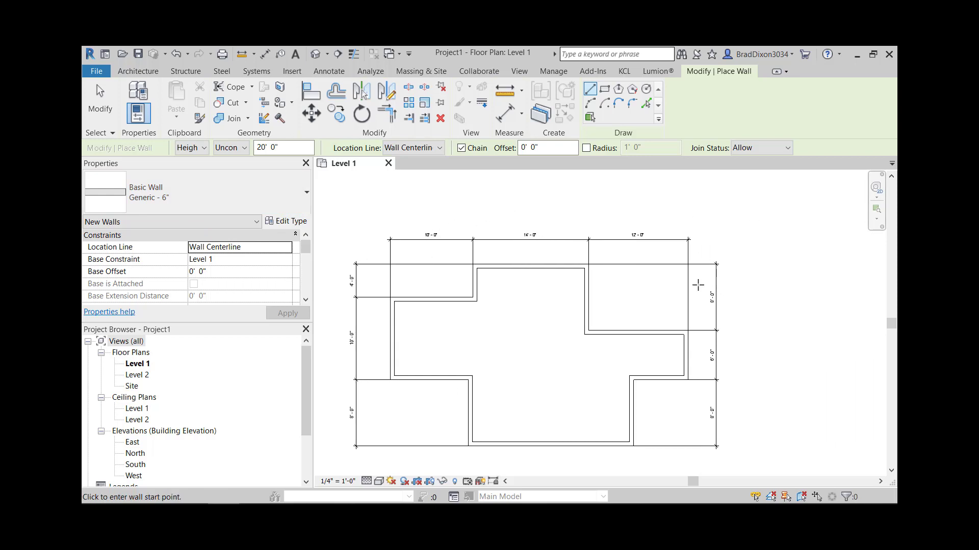
click(762, 284)
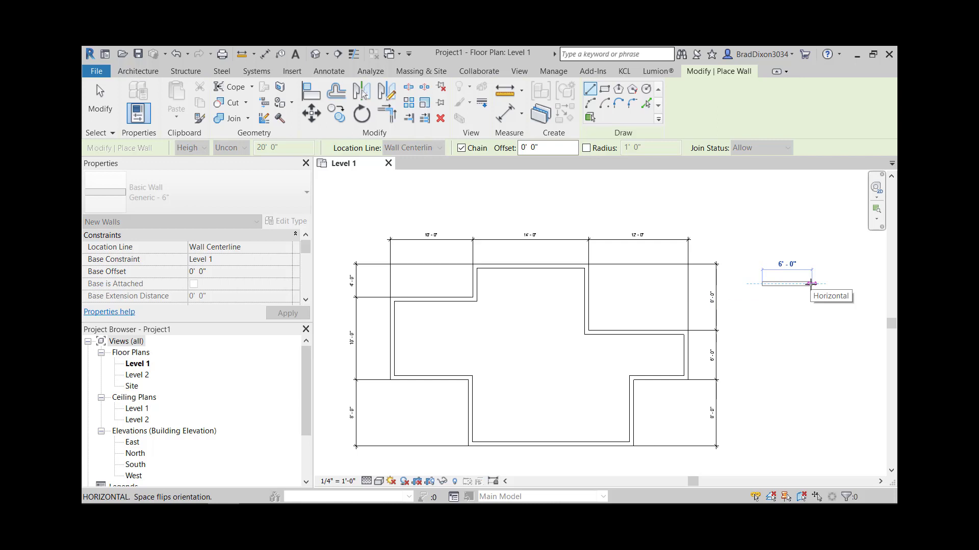
click(845, 284)
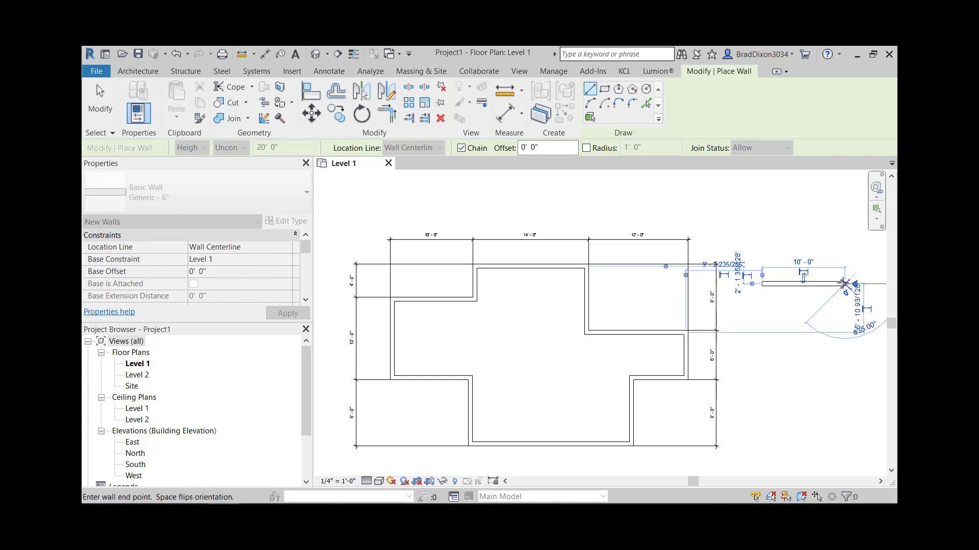
click(845, 252)
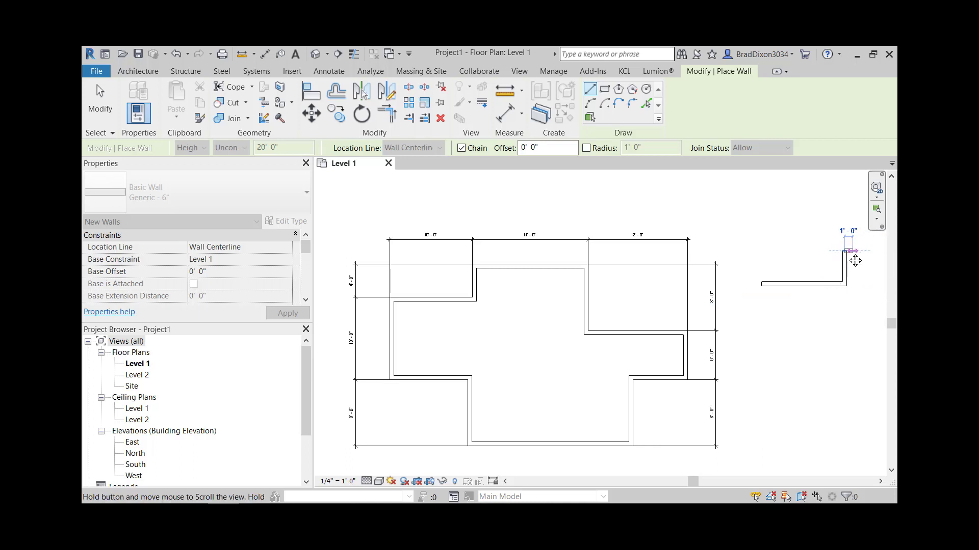
middle_drag(850, 257, 774, 272)
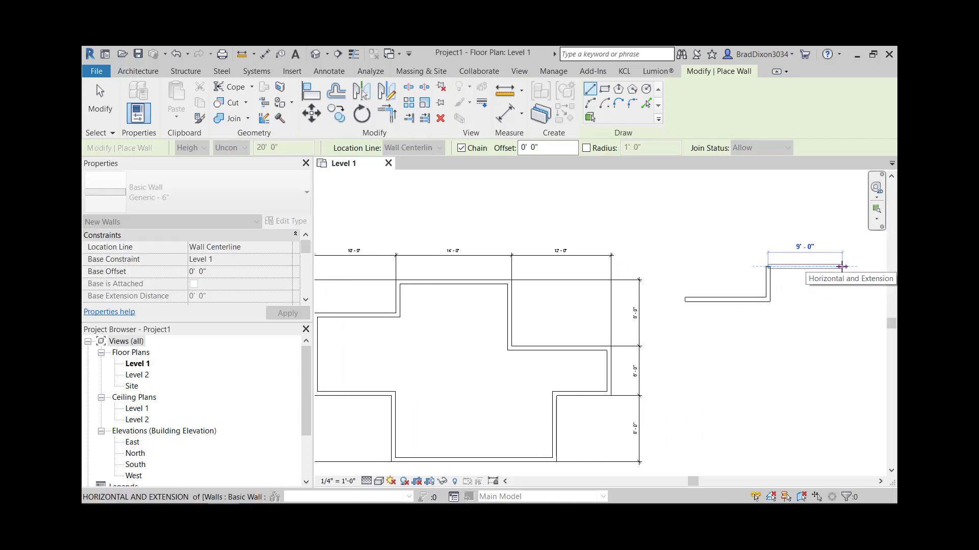
scroll(843, 266, down, 2)
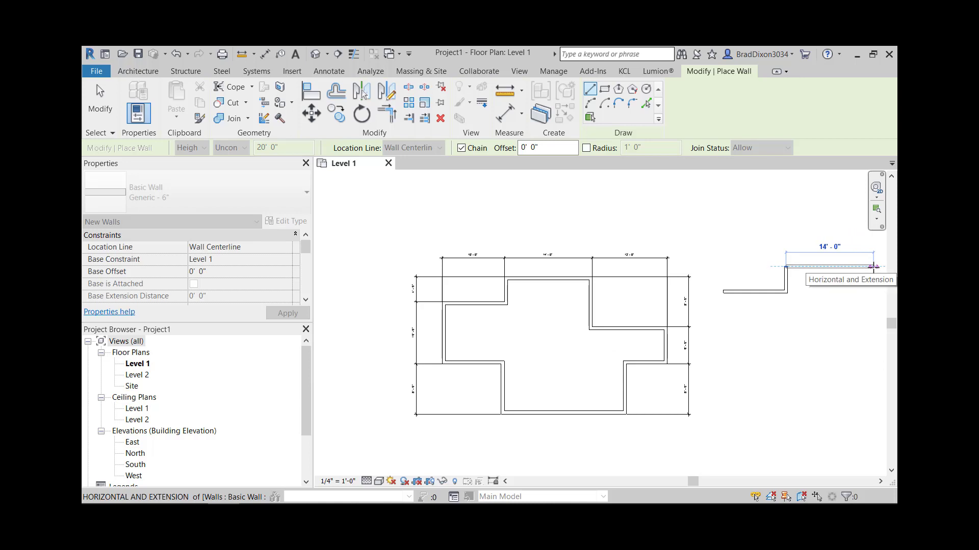
click(872, 267)
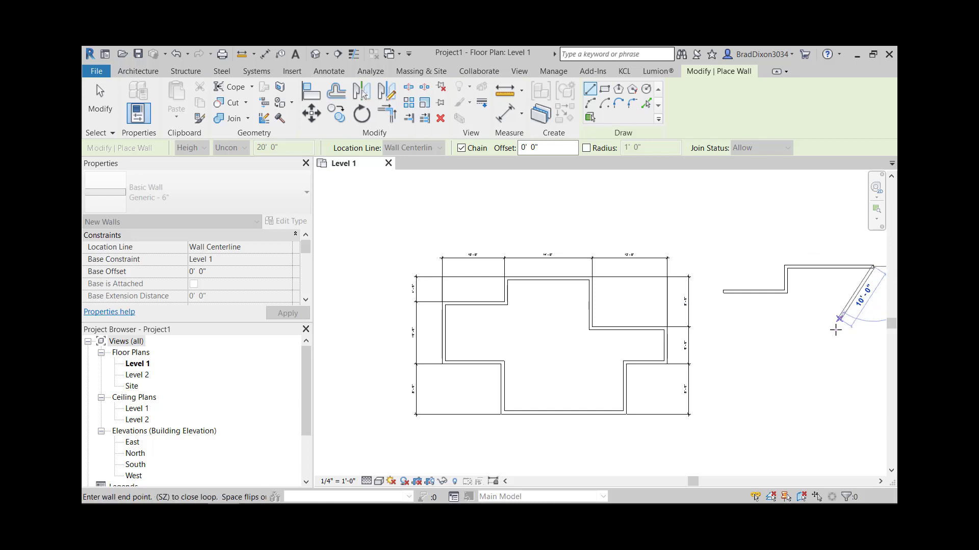
middle_drag(836, 330, 764, 328)
key(Escape)
key(Escape)
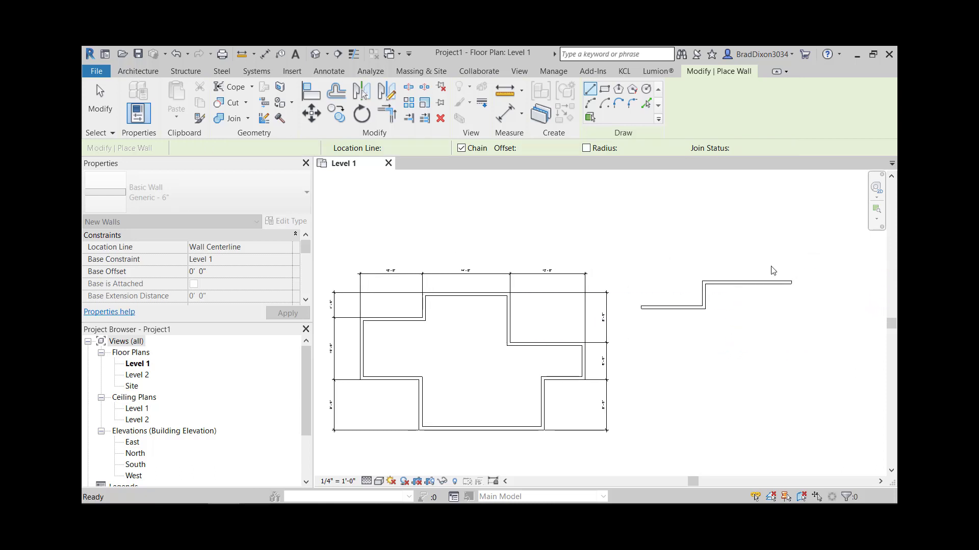
Step: Delete the three stepped walls beside the plan and dismiss the save reminder without saving
drag(748, 311, 716, 270)
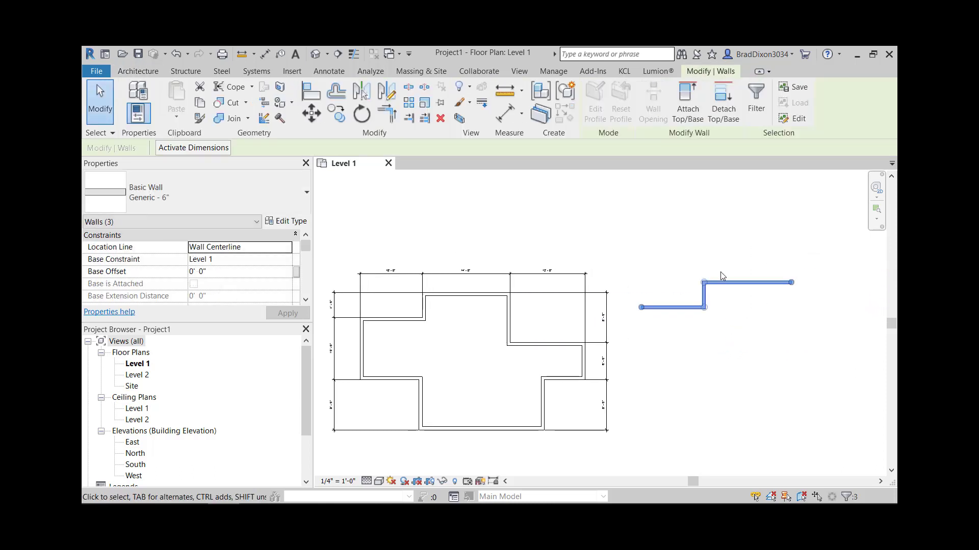
key(Delete)
middle_drag(415, 233, 457, 223)
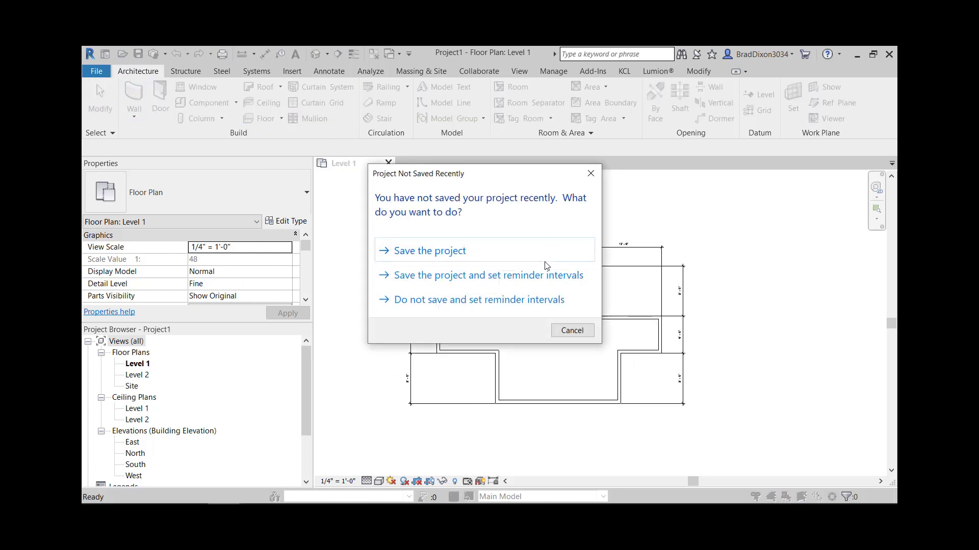
click(591, 173)
Step: Draw three chained Generic - 6" walls beside the plan: about 9' across, 4'-6" up and about 11' across
key(w)
key(a)
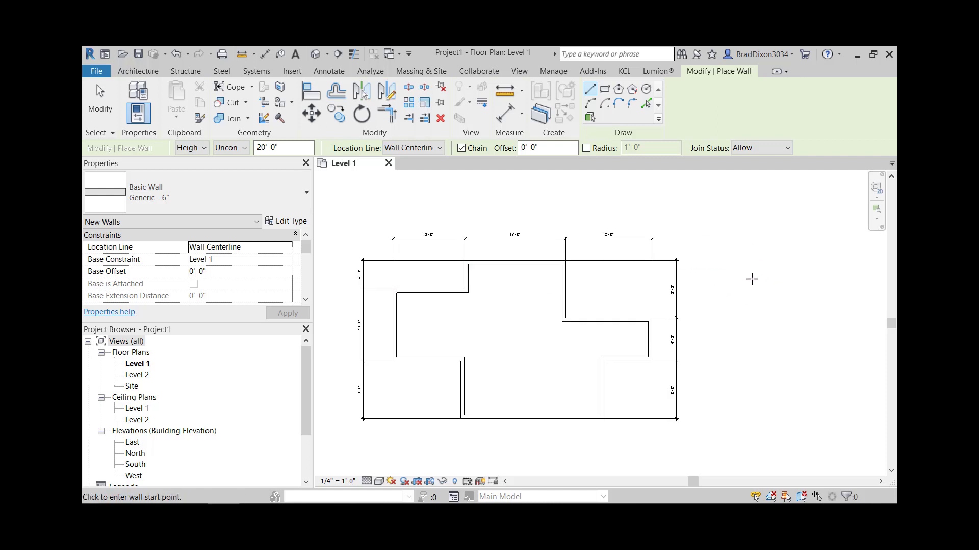
click(744, 282)
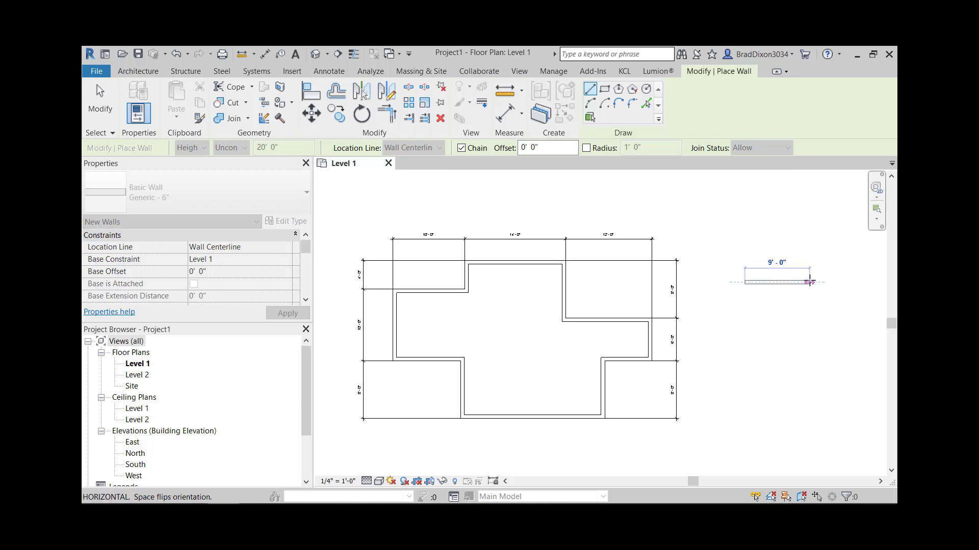
click(813, 283)
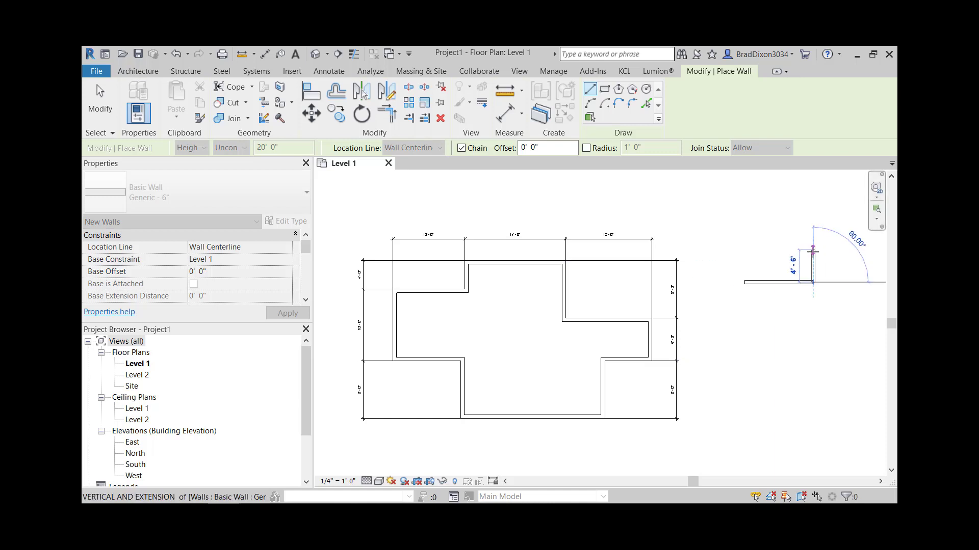
click(812, 250)
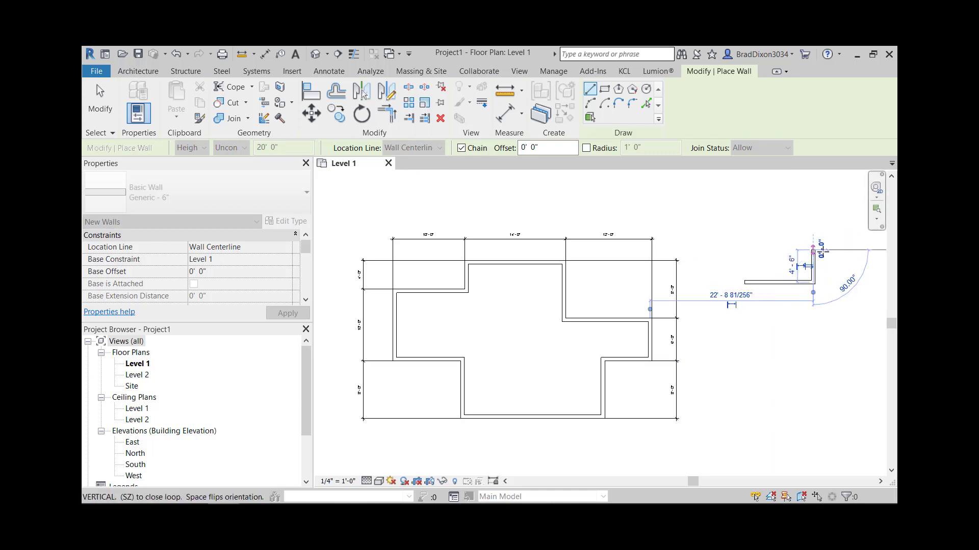
middle_drag(832, 263, 704, 269)
scroll(722, 258, down, 1)
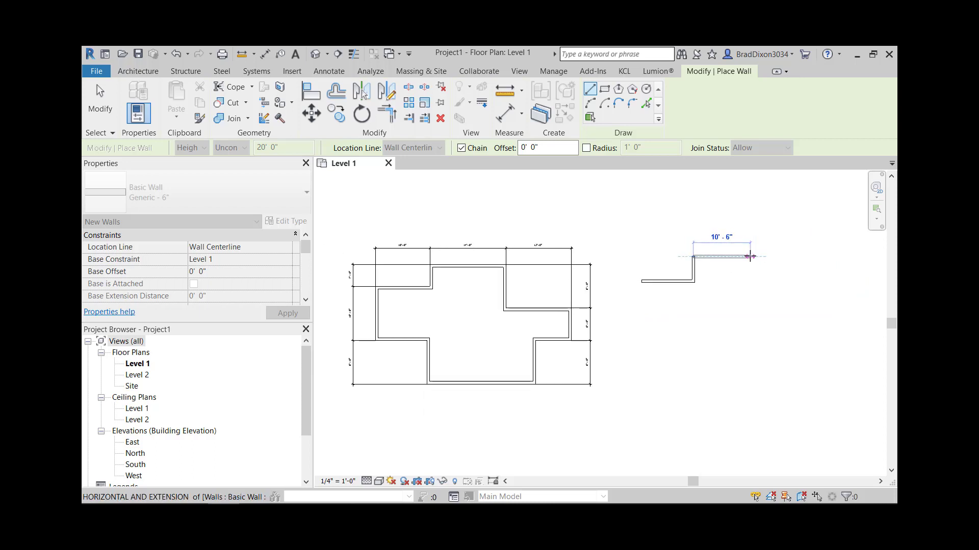
click(755, 256)
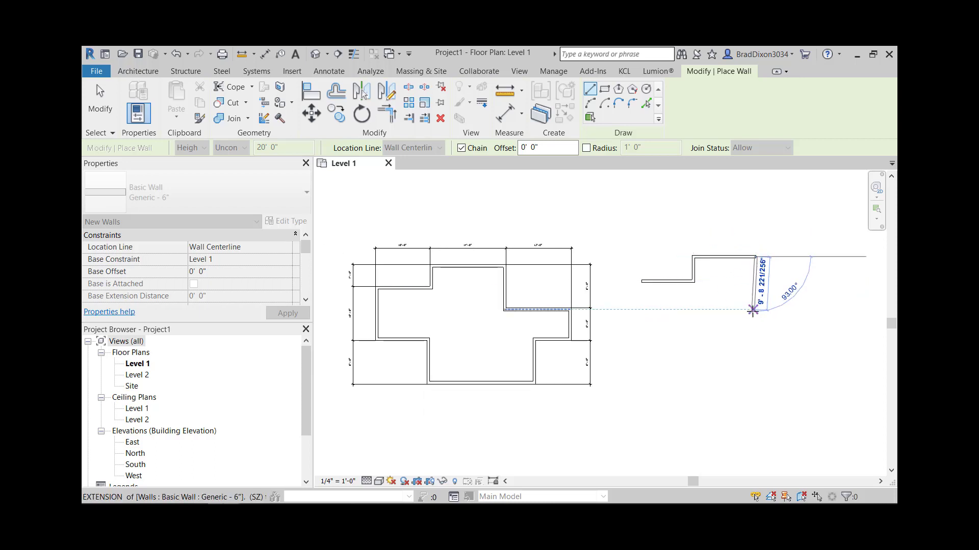
Step: Continue the wall chain around the plan copy's right wing, with a 6'-6" end wall, finishing down at the original plan's bottom wall line
click(755, 310)
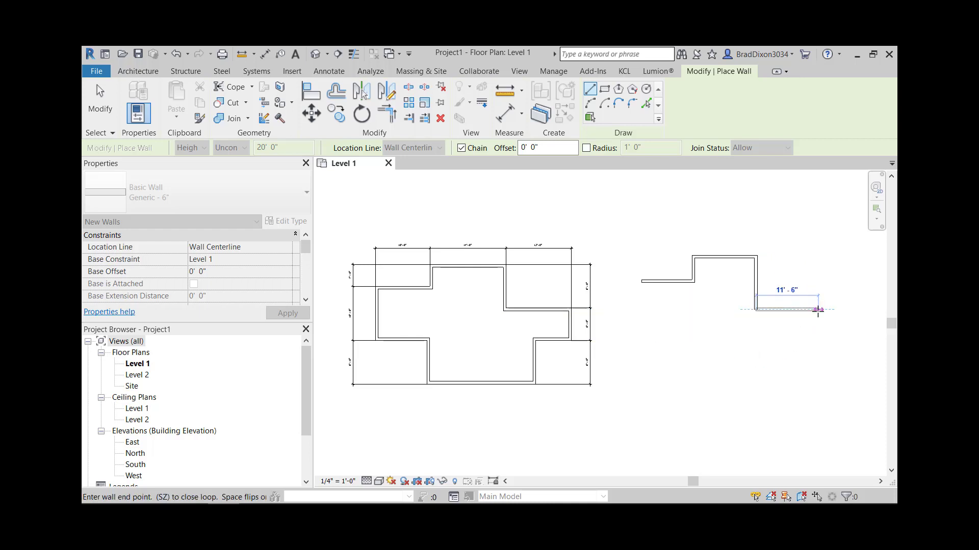
click(812, 309)
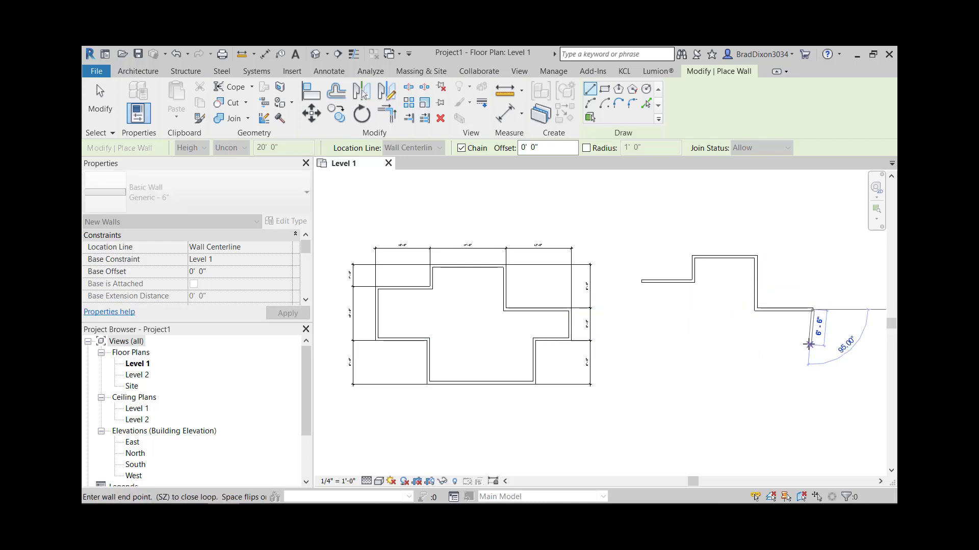
click(813, 344)
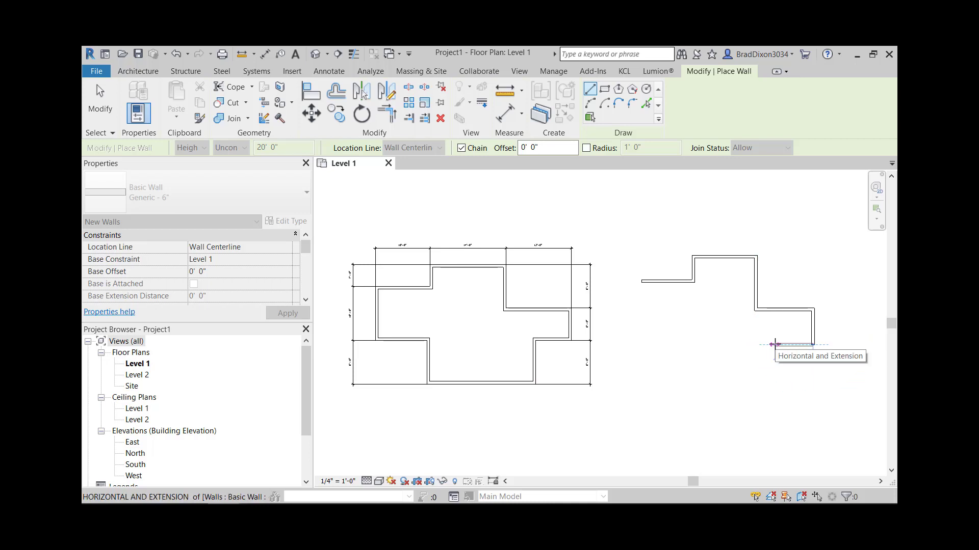
click(774, 344)
click(774, 383)
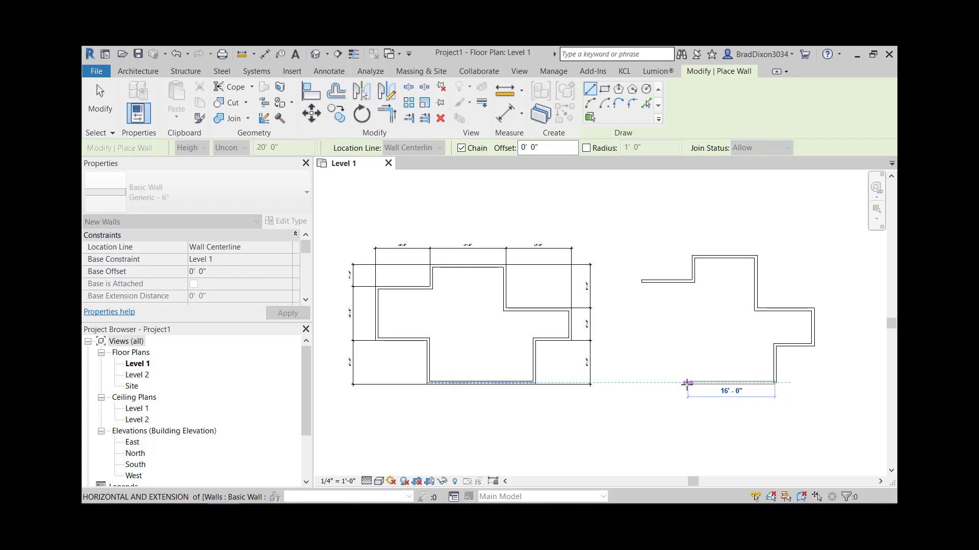
Step: Close the wall outline with a 16' bottom wall, a 7' wall up, an 8'-6" wall across and a wall to the start point
click(688, 383)
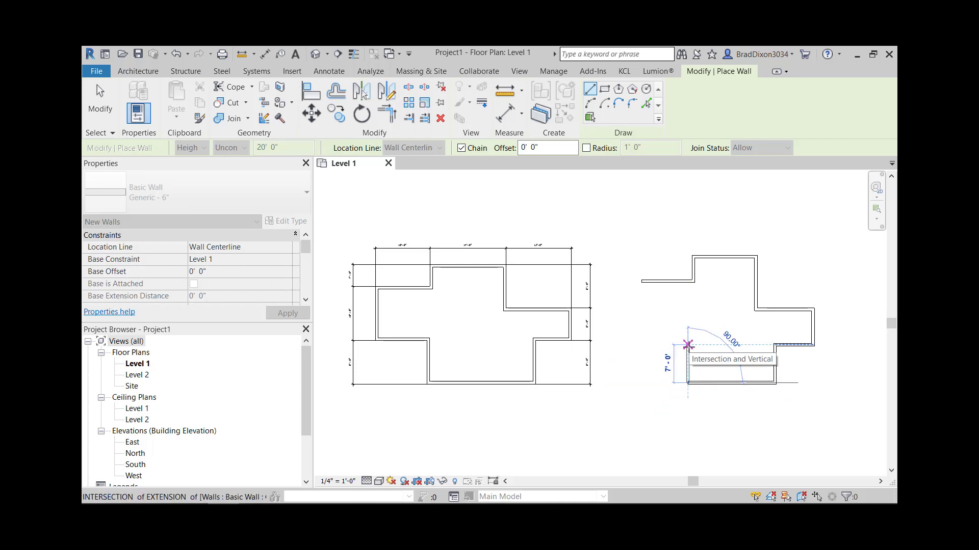
click(688, 345)
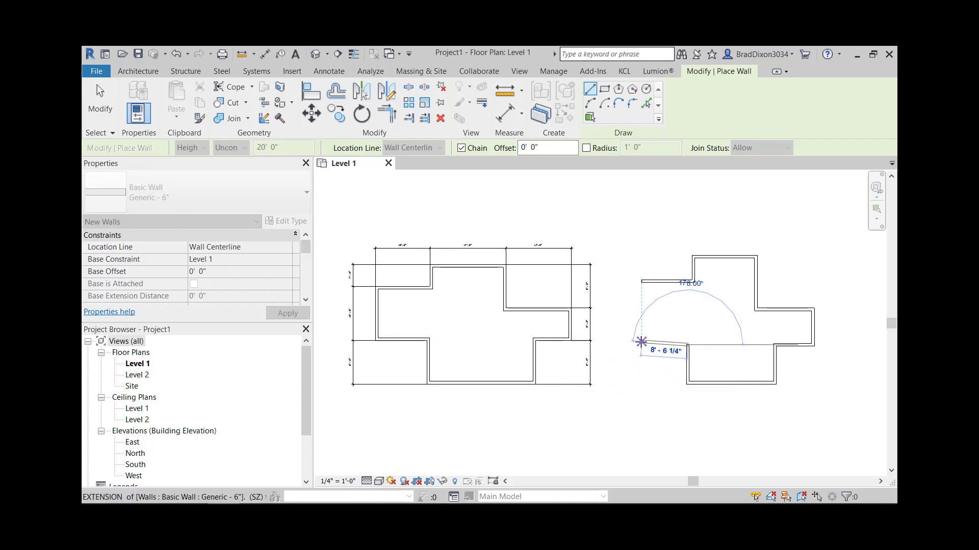
click(642, 345)
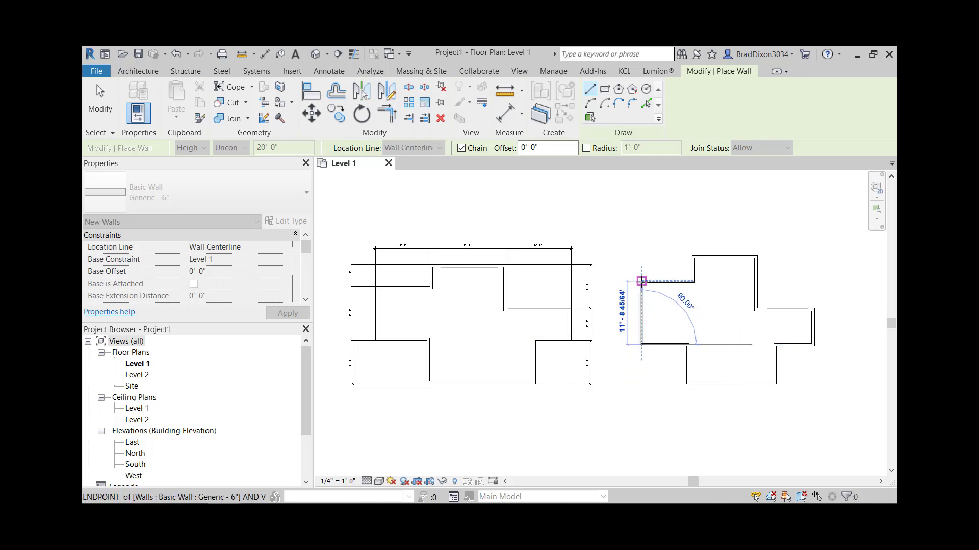
click(642, 281)
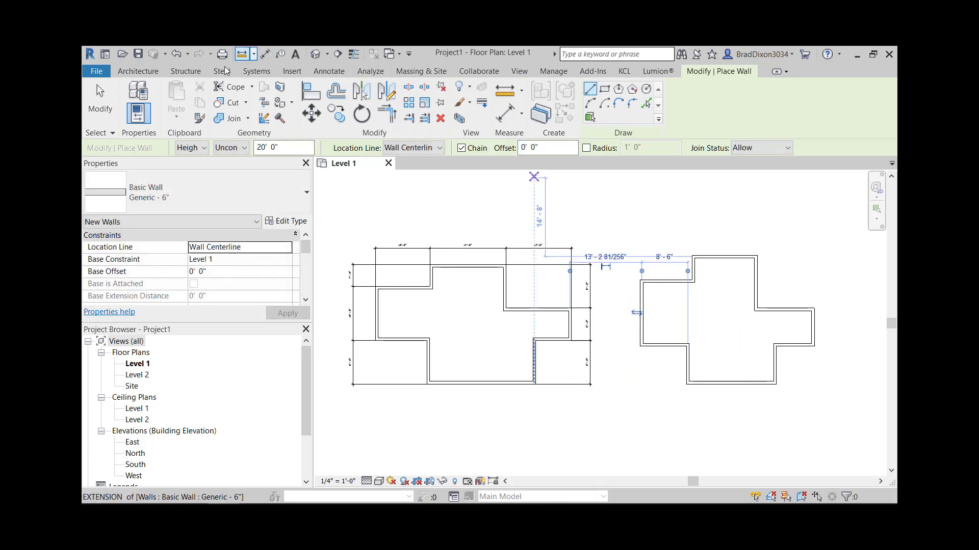
click(100, 102)
click(724, 257)
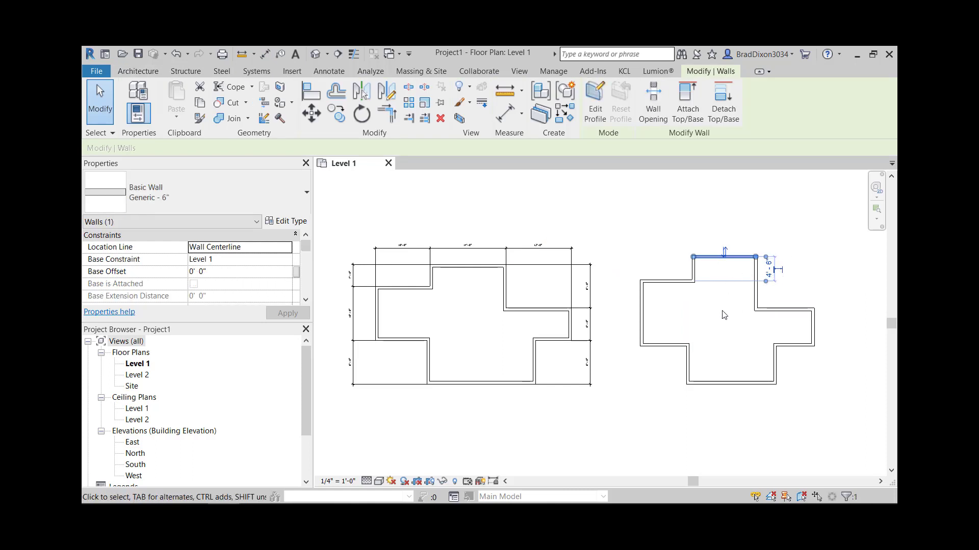
click(780, 218)
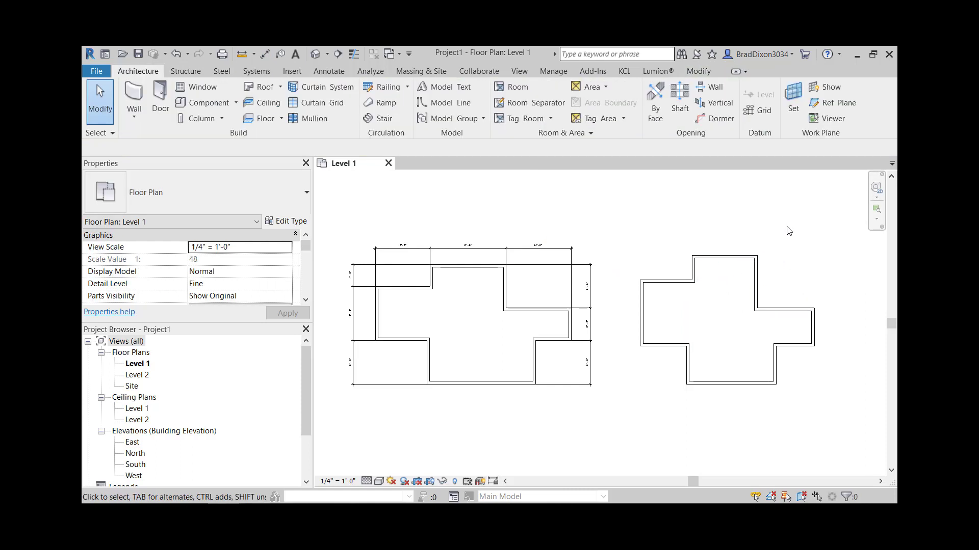
Step: Start an Aligned dimension for the new wall outline and set its reference preference to Wall faces
scroll(690, 308, up, 1)
middle_drag(709, 298, 734, 279)
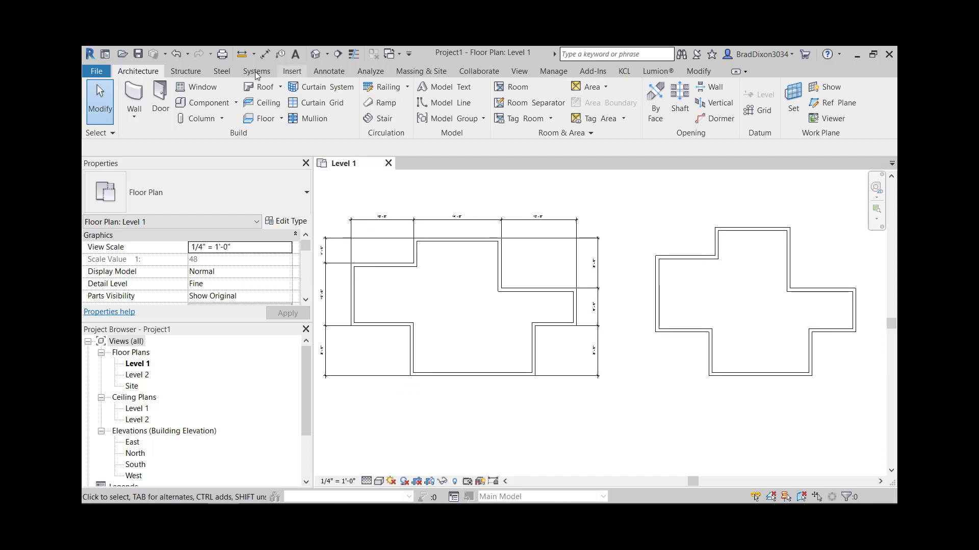
click(329, 71)
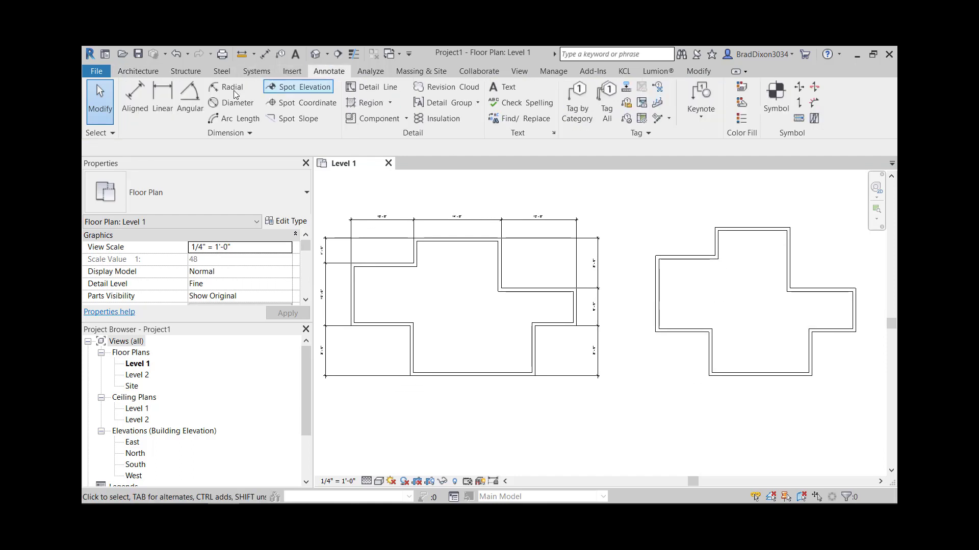
click(131, 99)
click(329, 71)
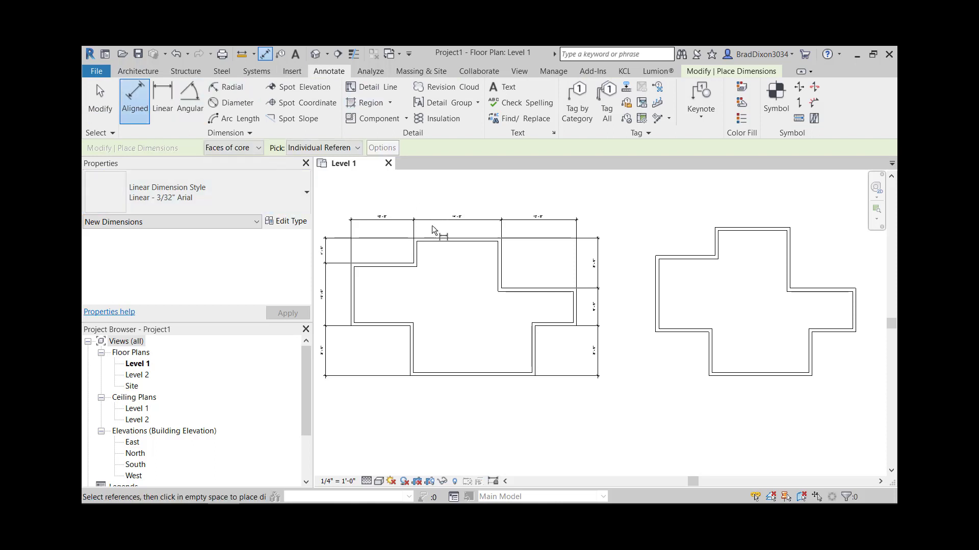
click(250, 153)
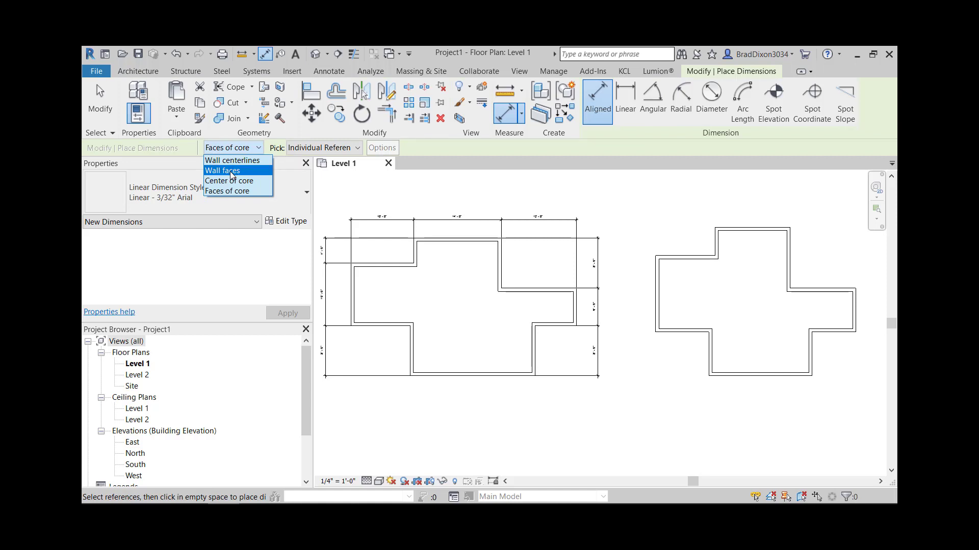
click(230, 171)
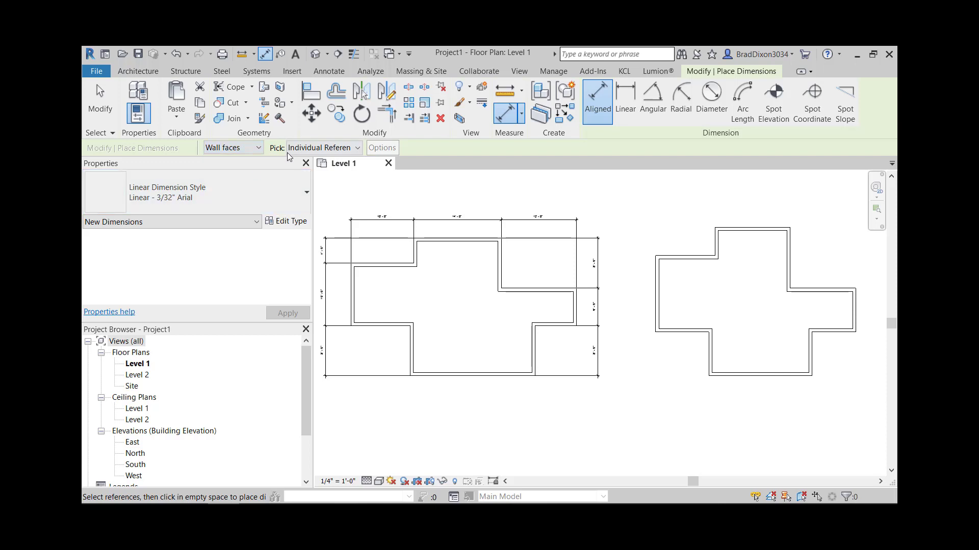
scroll(653, 278, up, 2)
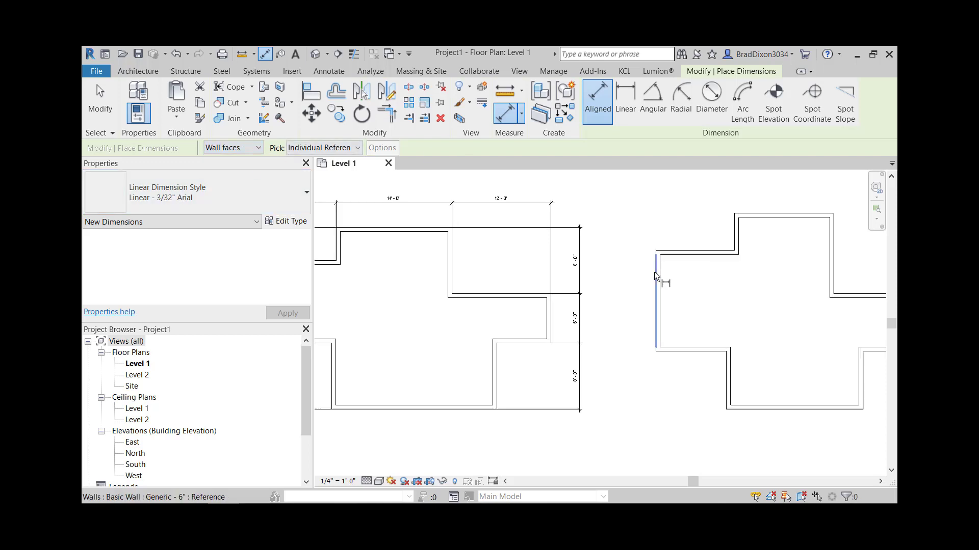
Step: Place a continuous aligned dimension string above the new outline, referencing the exterior faces of its left end, raised-section and right end walls
scroll(655, 275, up, 2)
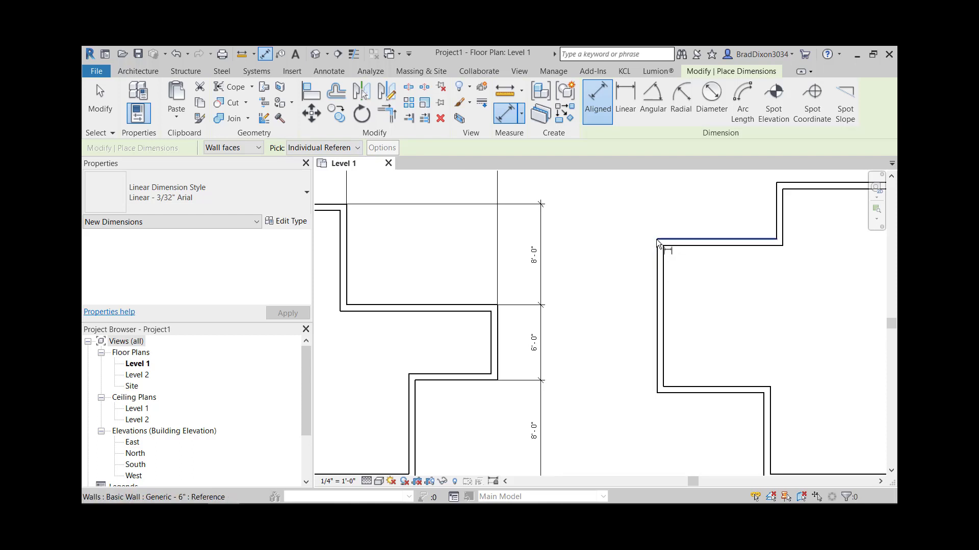
click(656, 277)
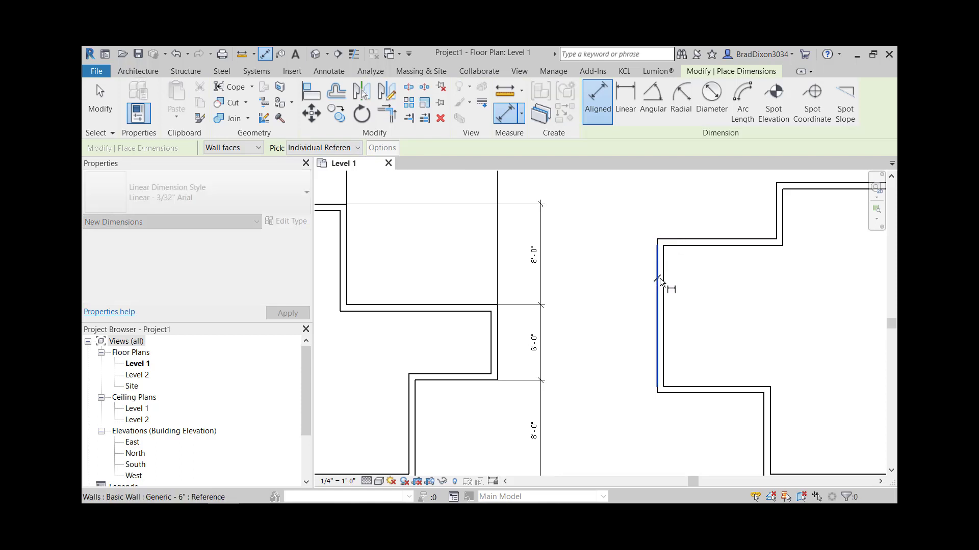
click(775, 218)
scroll(785, 218, down, 1)
middle_drag(795, 221, 703, 271)
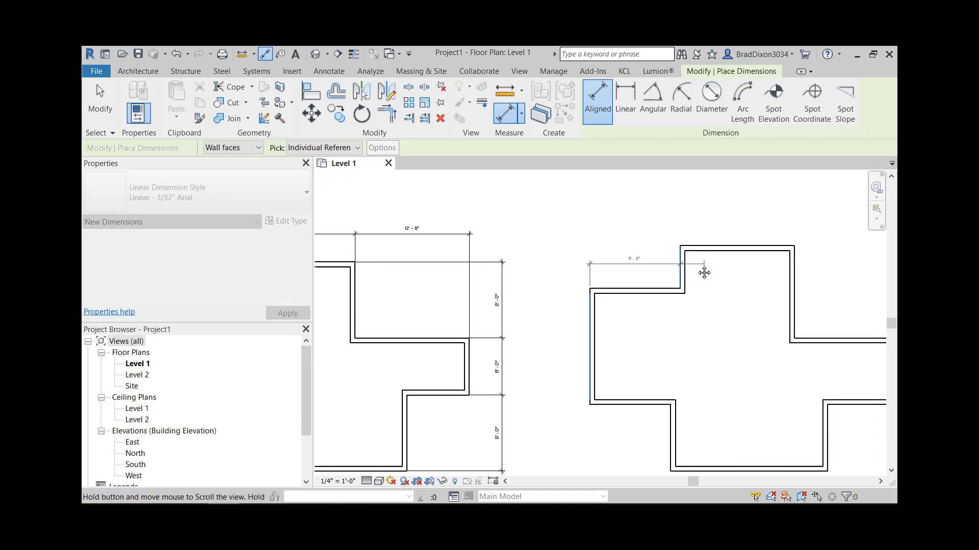
click(780, 270)
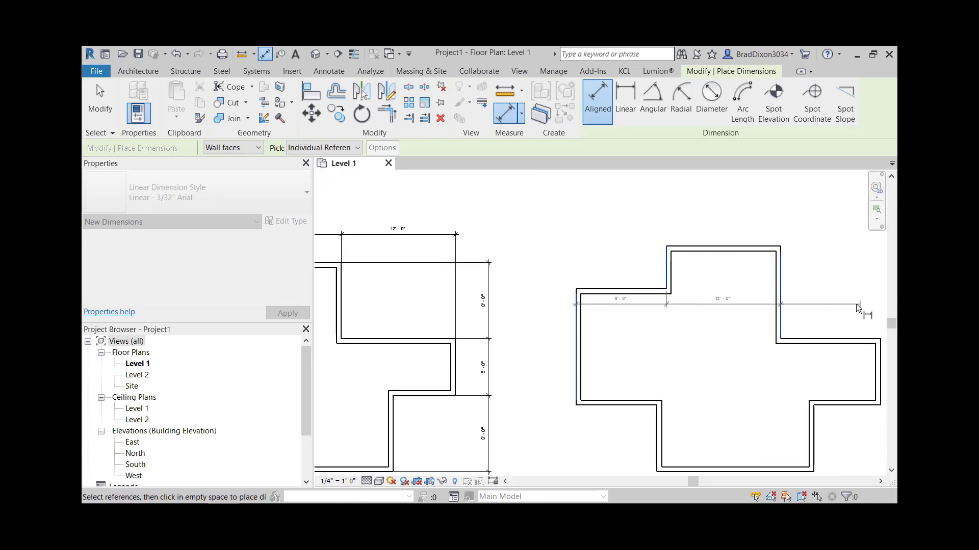
middle_drag(855, 304, 797, 254)
click(821, 307)
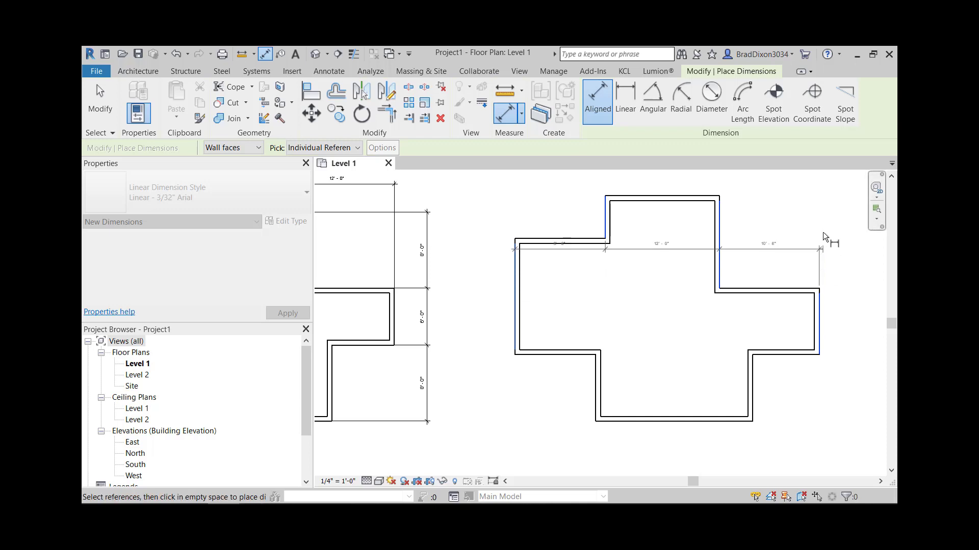
middle_drag(814, 207, 820, 246)
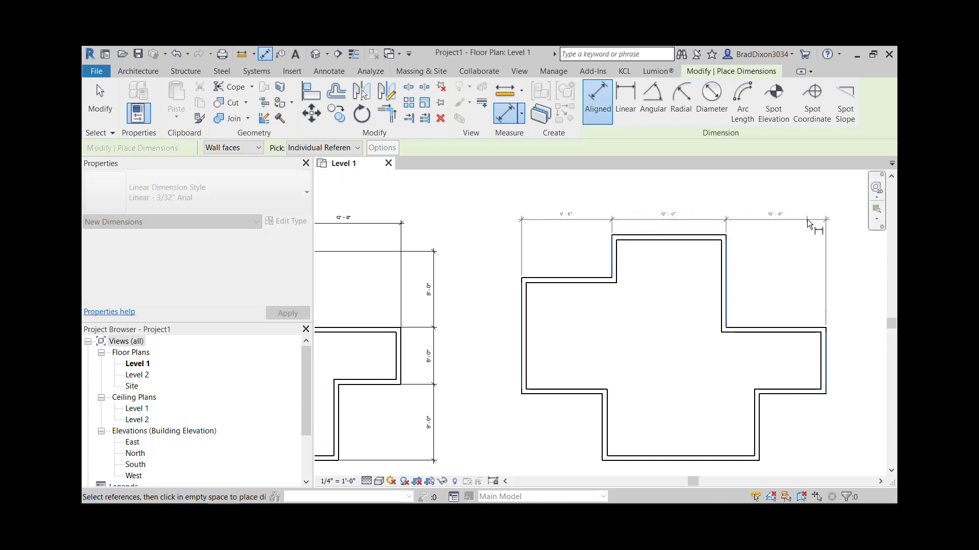
click(807, 219)
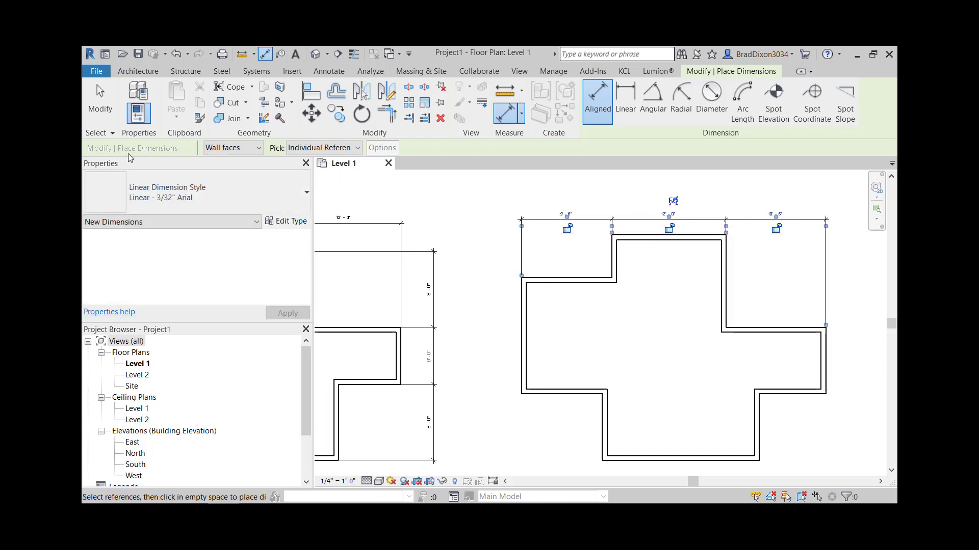
click(100, 102)
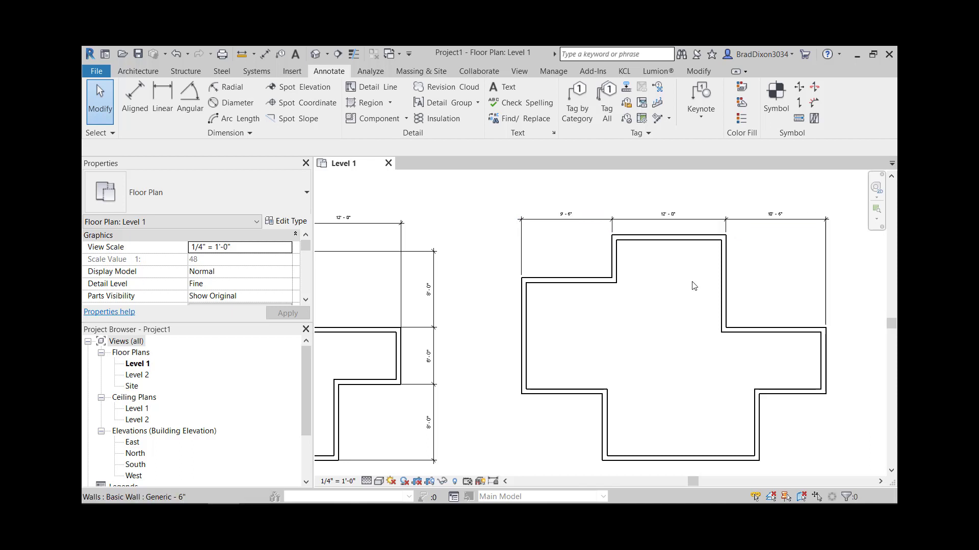
Step: Try the Level 1 view at 1/8" = 1'-0" scale and restore it to 1/4" = 1'-0"
click(338, 482)
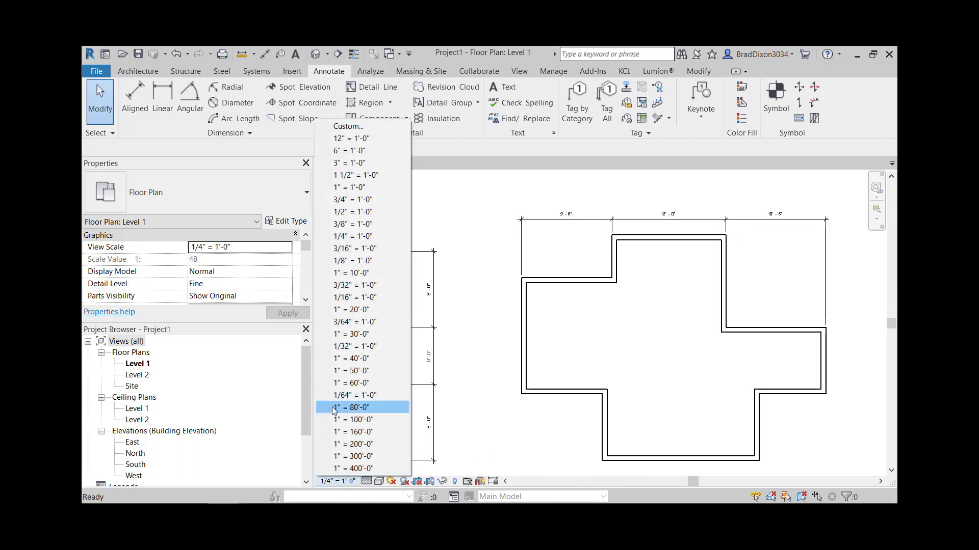
click(352, 261)
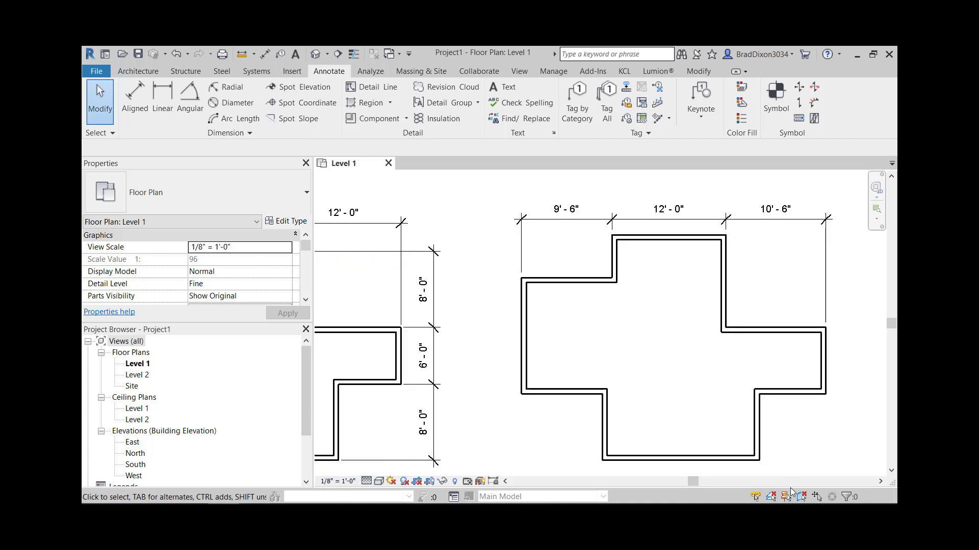
click(337, 481)
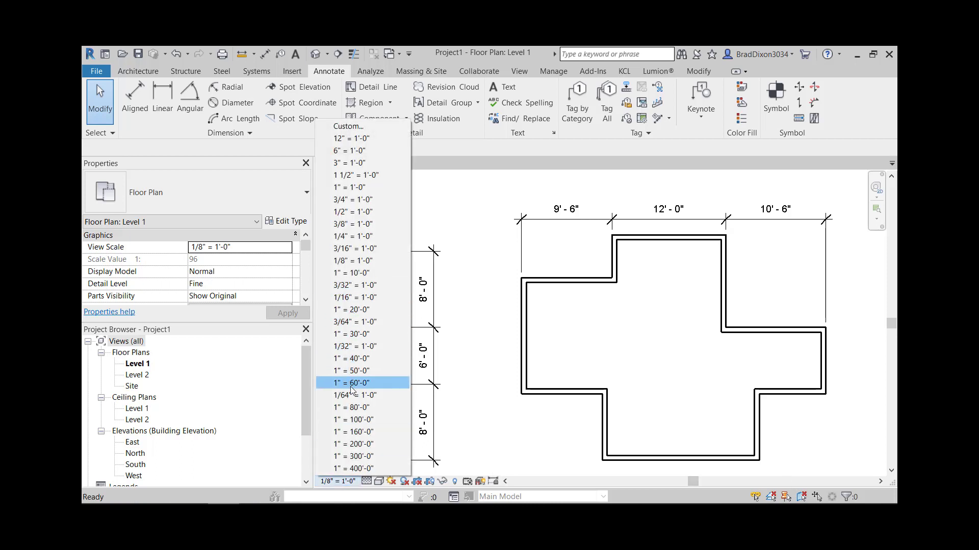
click(352, 236)
Step: Move the new outline's upper-left vertical step wall by setting its overall face dimension from the left end wall to 10'-0"
scroll(625, 317, up, 5)
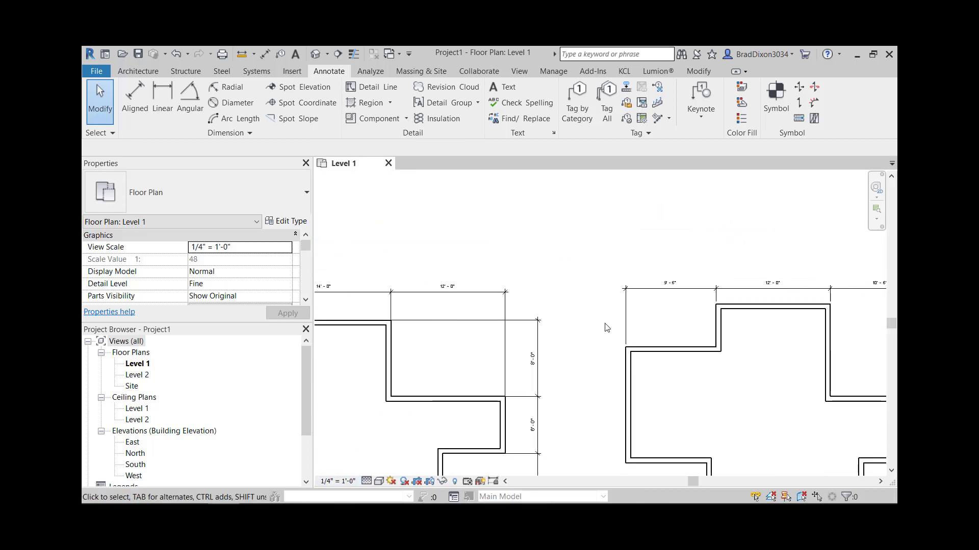
middle_drag(436, 298, 631, 273)
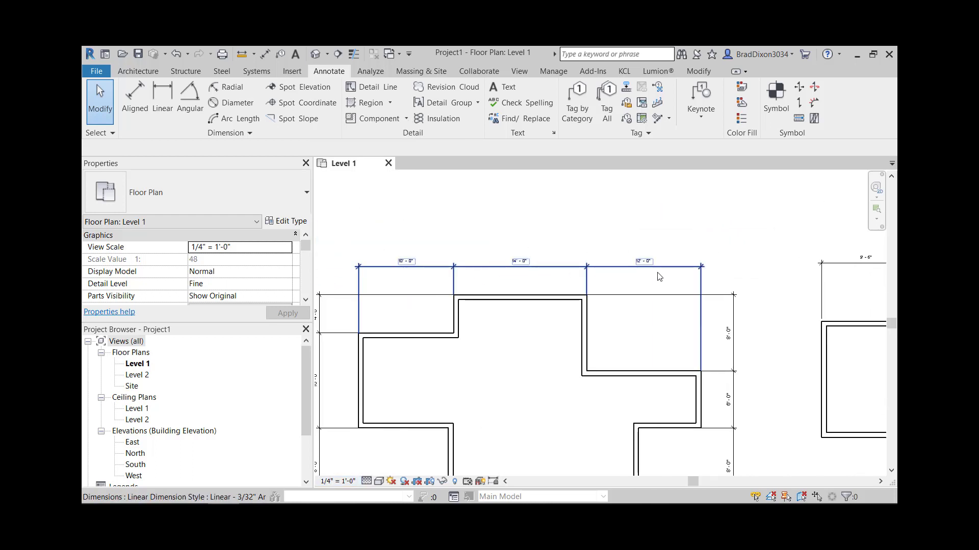
middle_drag(666, 310, 464, 304)
scroll(509, 295, up, 1)
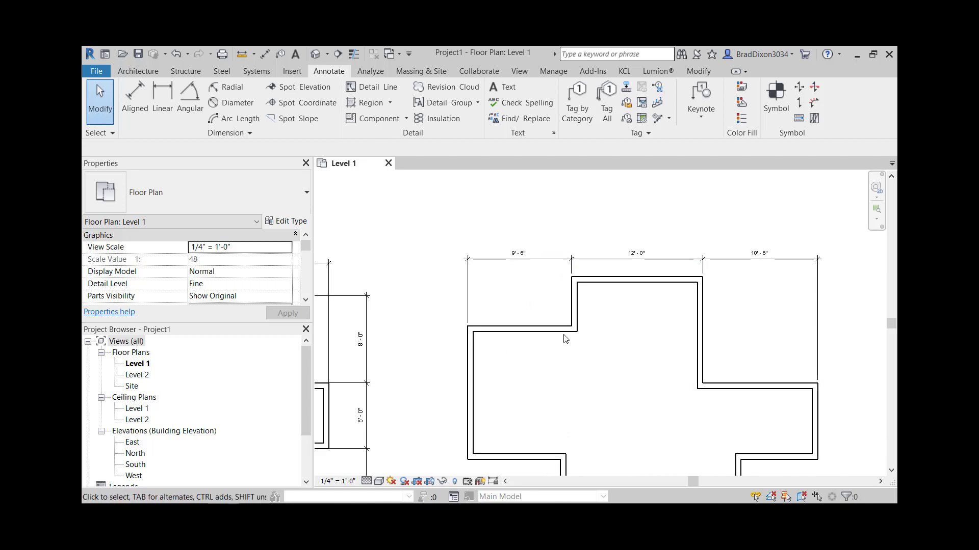
click(472, 362)
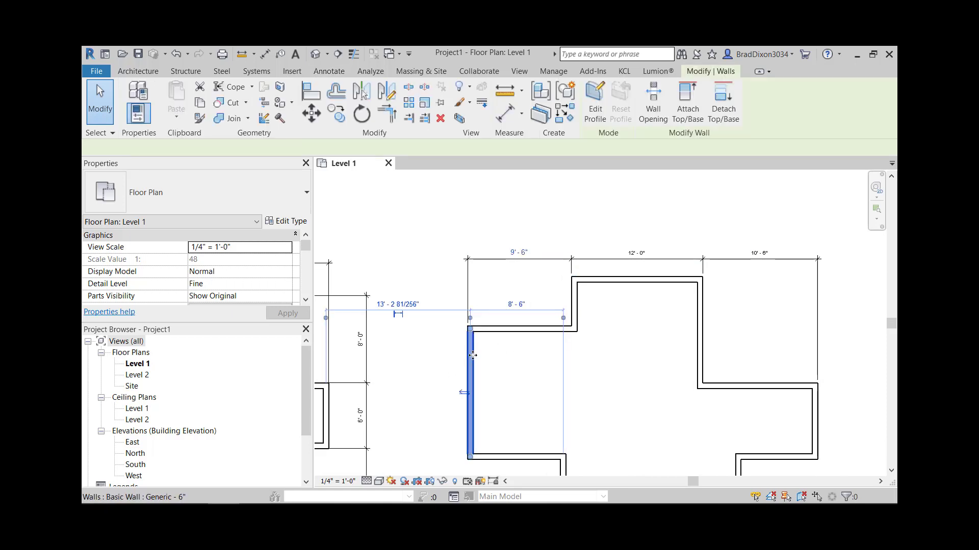
click(518, 373)
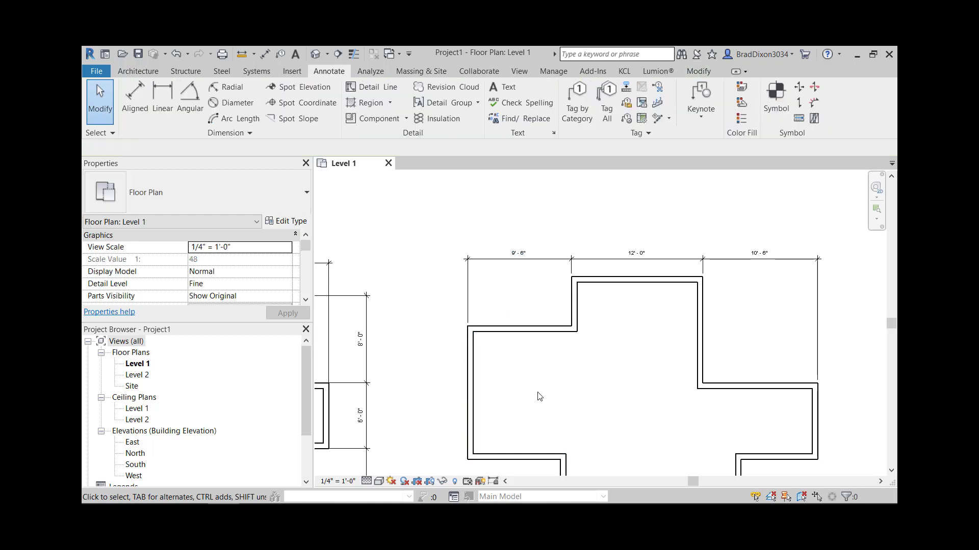
click(573, 306)
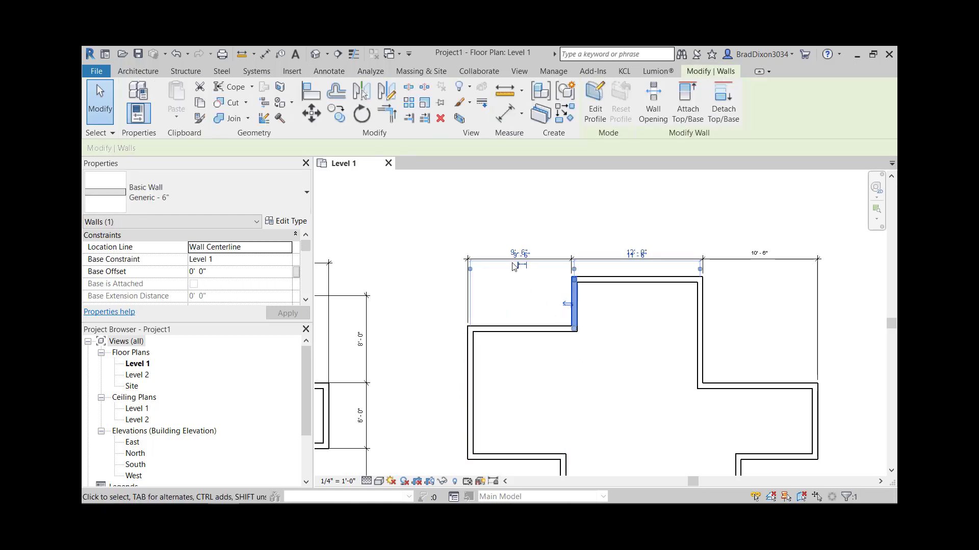
scroll(512, 263, up, 4)
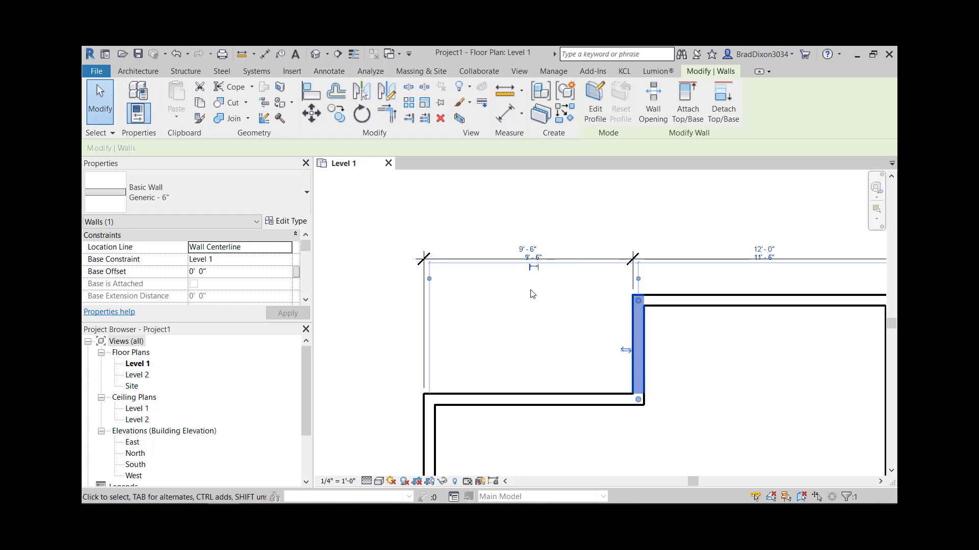
click(606, 305)
click(635, 338)
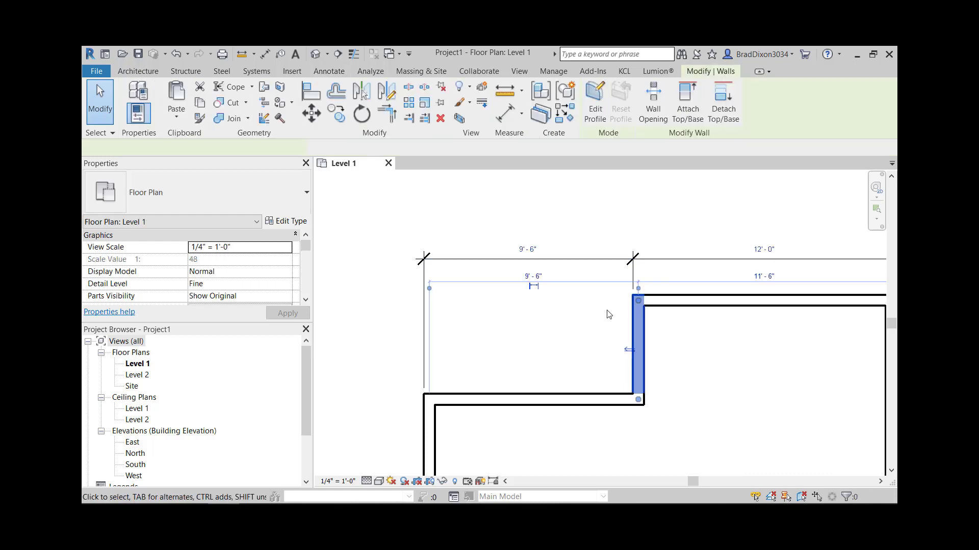
click(530, 250)
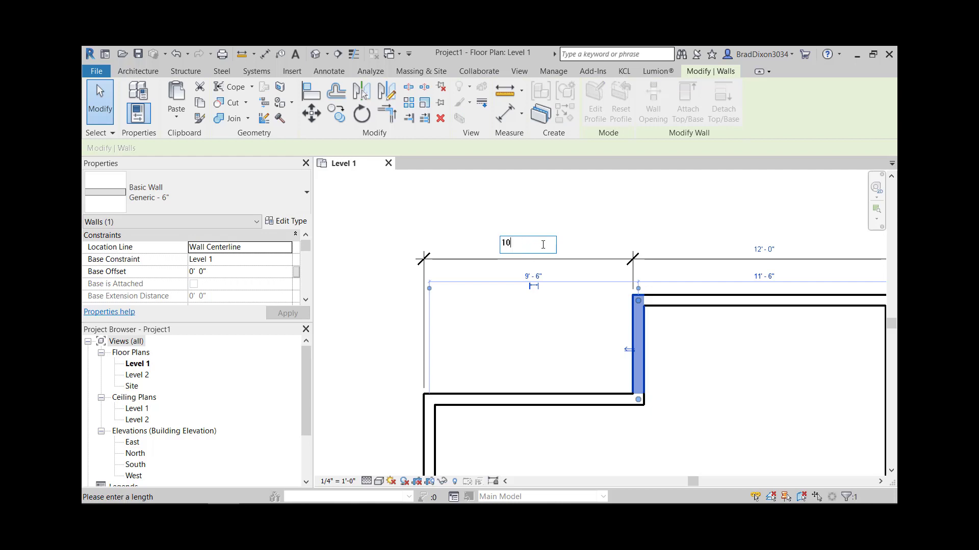
text(10)
key(Return)
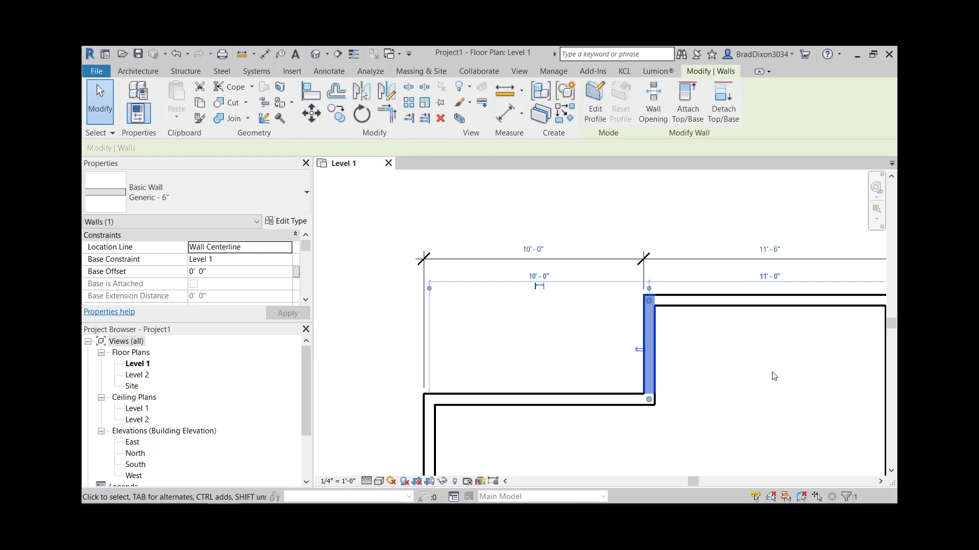
Step: Move the right-hand wall of the new outline's raised section by setting that section's overall width to 14'-0"
scroll(778, 374, down, 4)
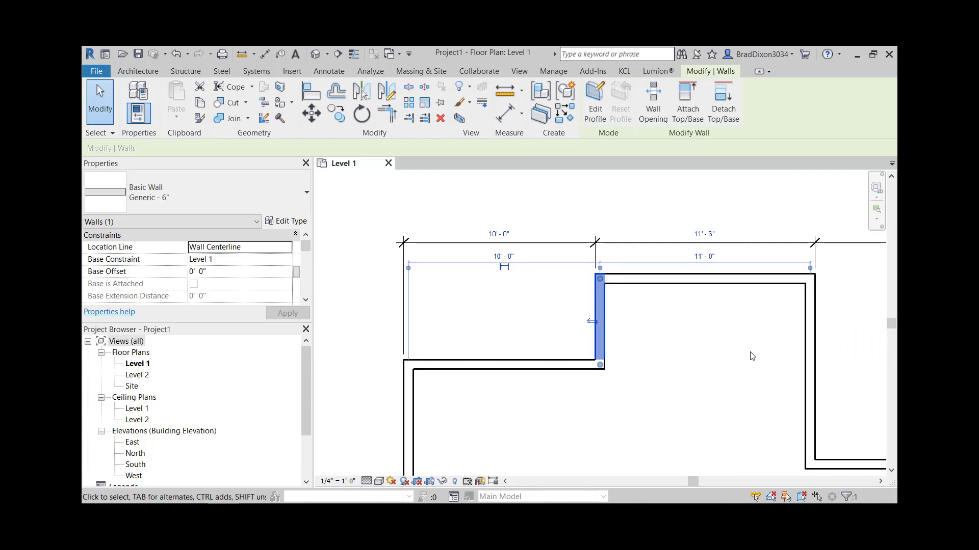
middle_drag(718, 353, 716, 332)
click(717, 332)
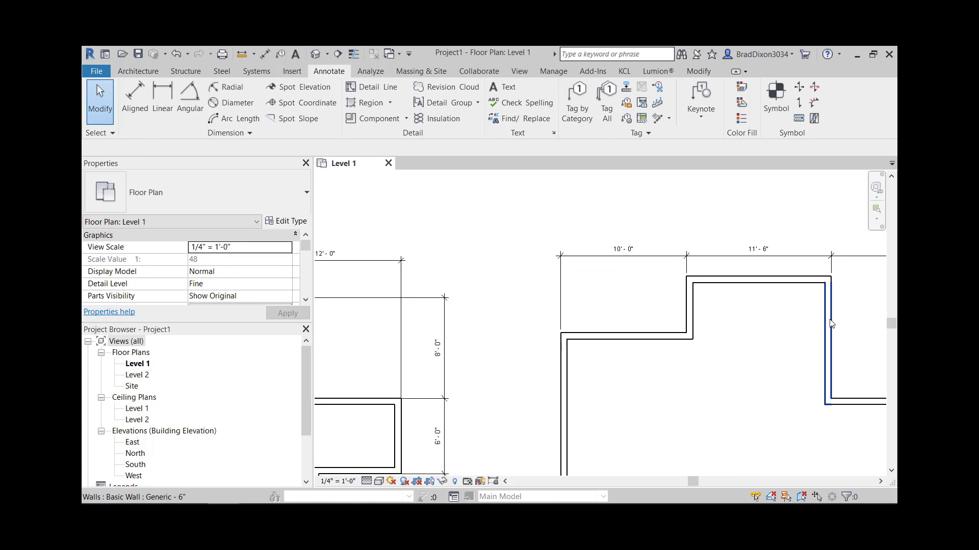
click(831, 324)
click(762, 249)
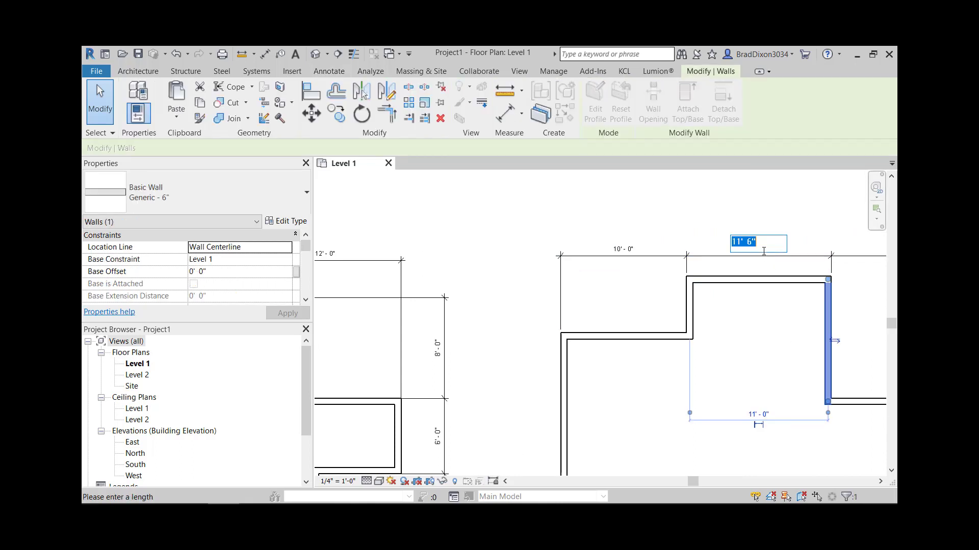
key(Return)
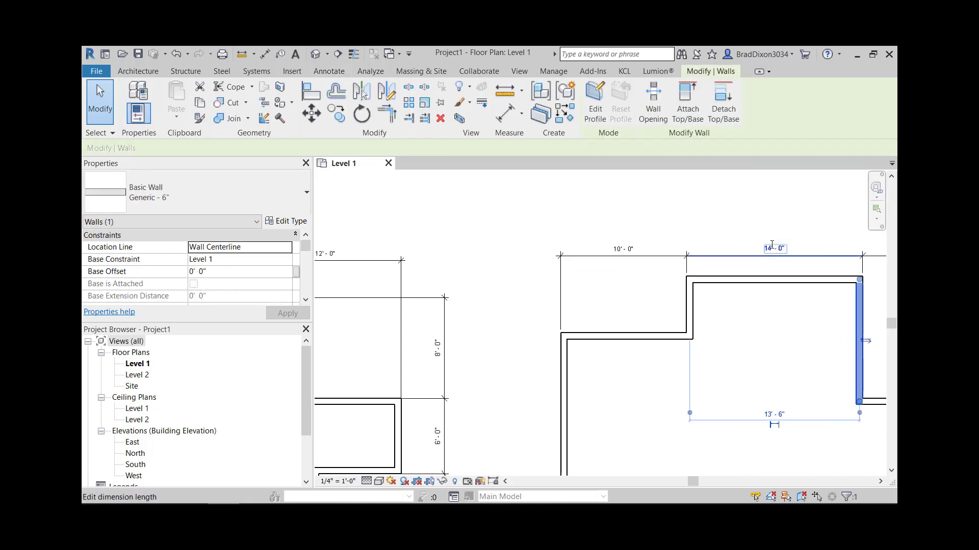
Step: Move the new outline's right end wall by setting the right wing's segment in the upper dimension string to 12'-0"
scroll(685, 377, down, 1)
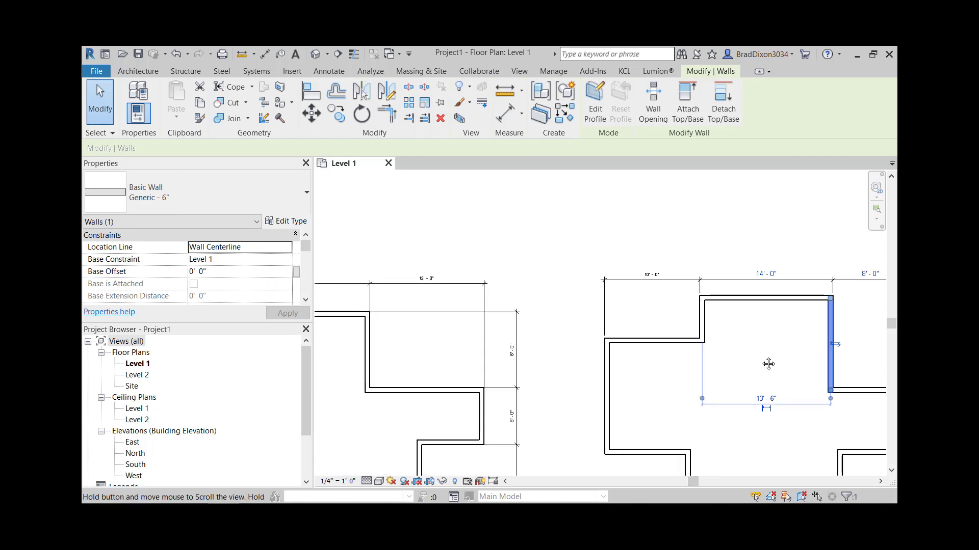
middle_drag(832, 369, 650, 355)
click(748, 400)
click(724, 408)
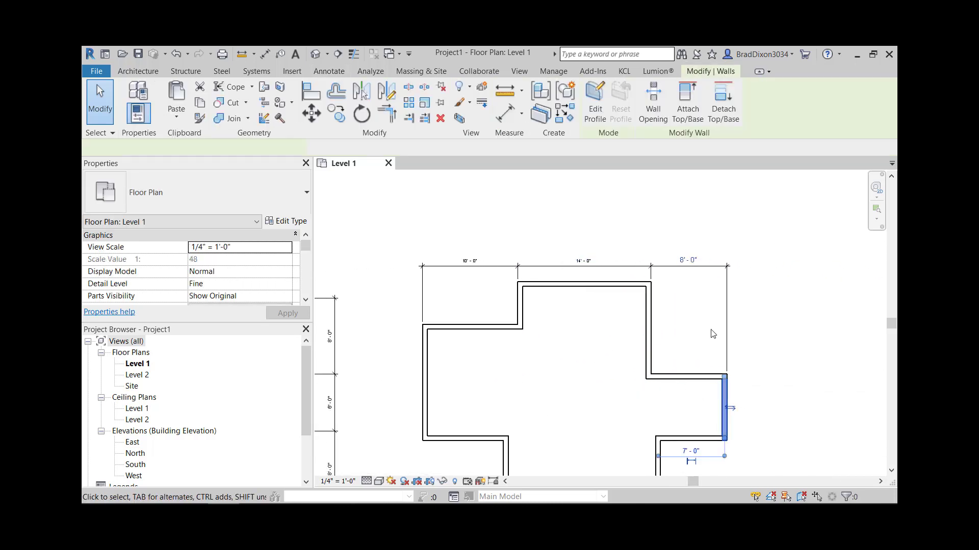
click(687, 260)
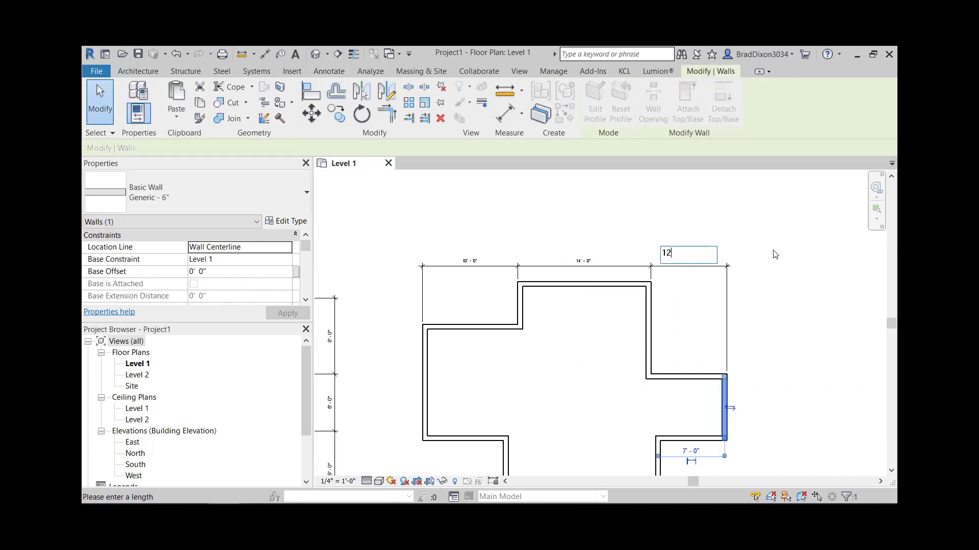
text(12)
key(Return)
click(701, 359)
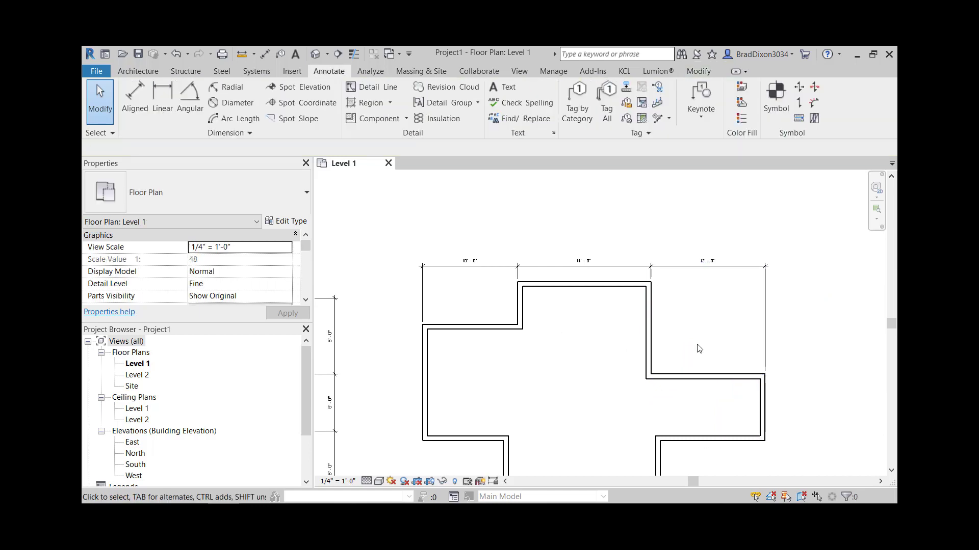
Step: Place a vertical aligned dimension string beside the new outline's right wing, referencing the topmost wall and the wing's upper and lower exterior faces
scroll(714, 344, down, 3)
middle_drag(725, 349, 772, 247)
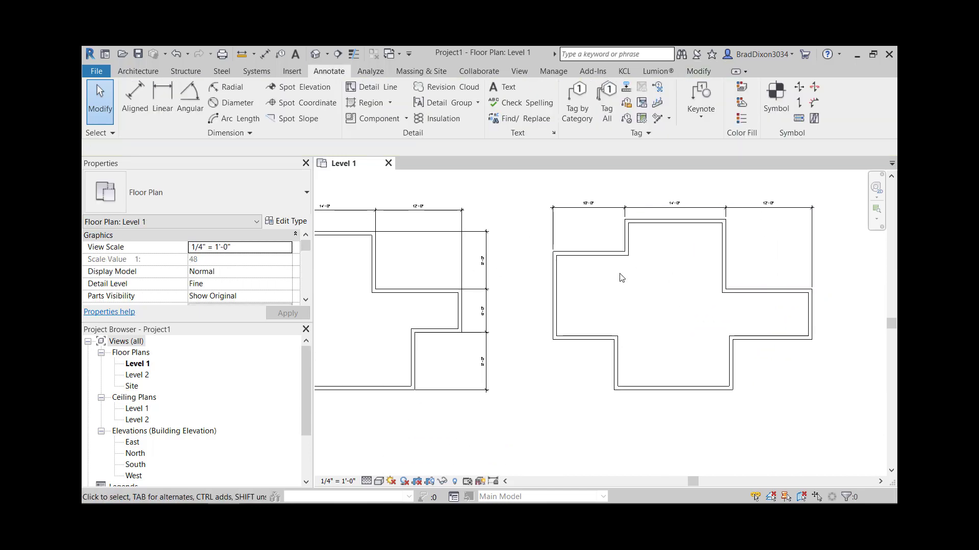
middle_drag(619, 278, 675, 281)
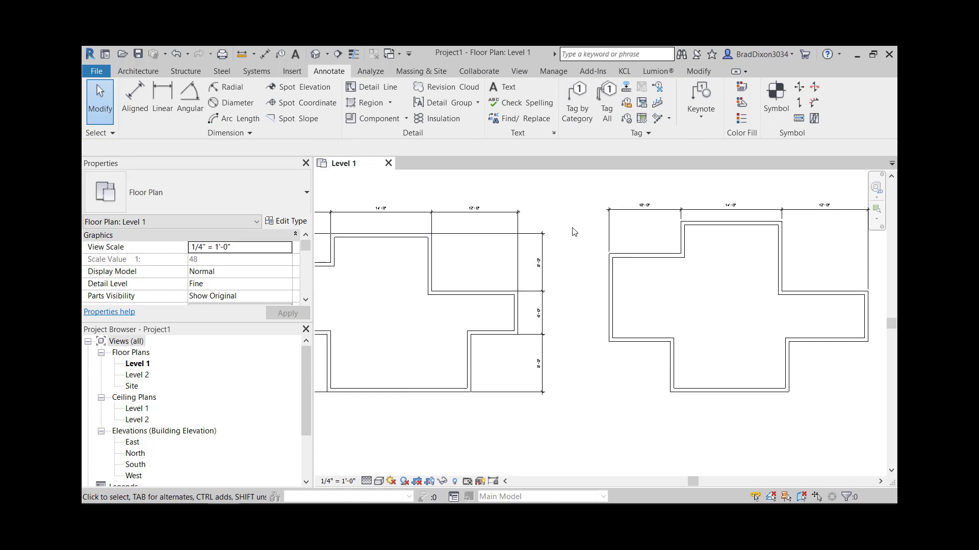
click(135, 97)
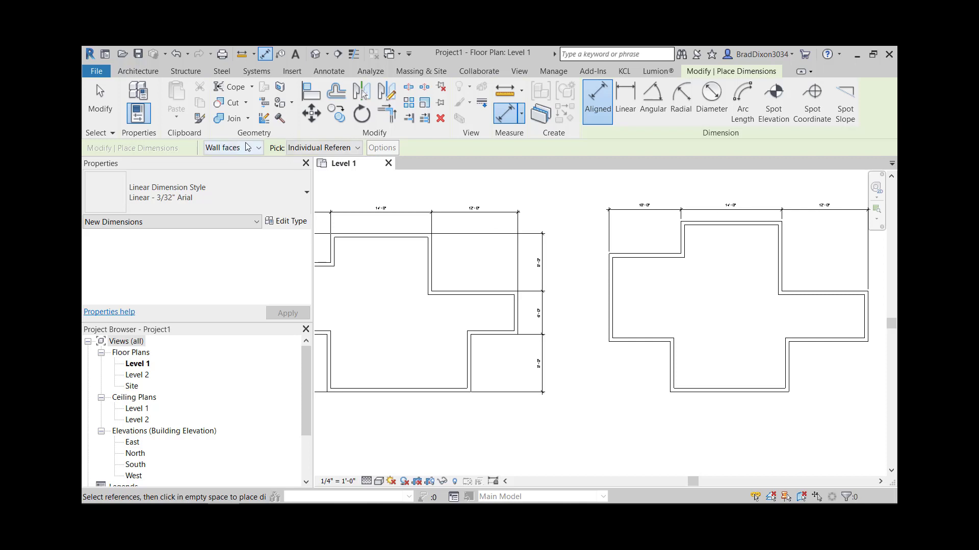
click(752, 223)
click(838, 292)
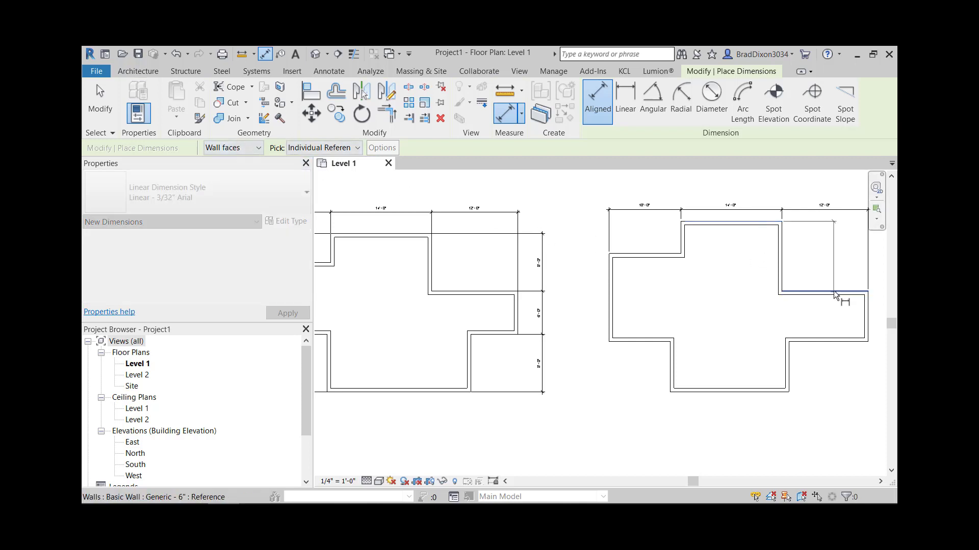
click(847, 342)
middle_drag(835, 373, 732, 359)
click(798, 350)
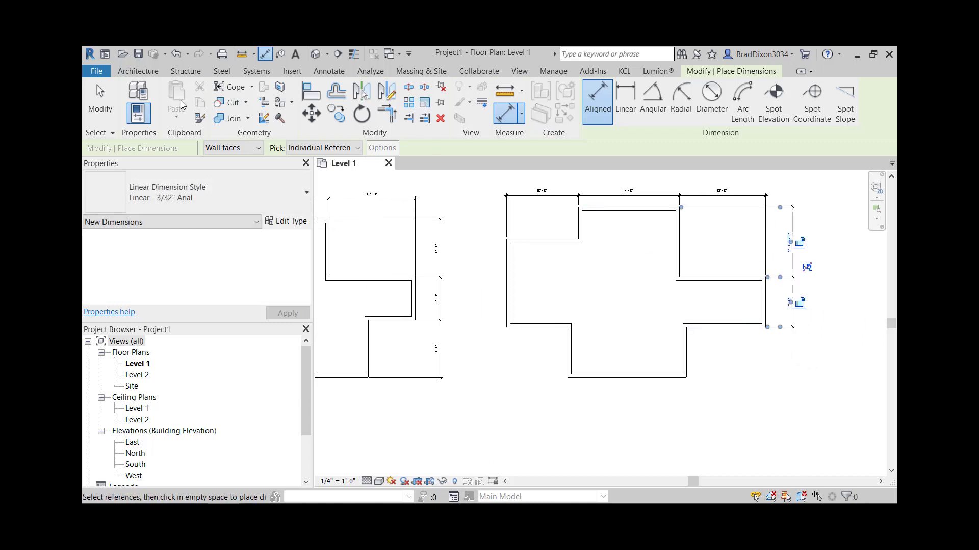
click(100, 102)
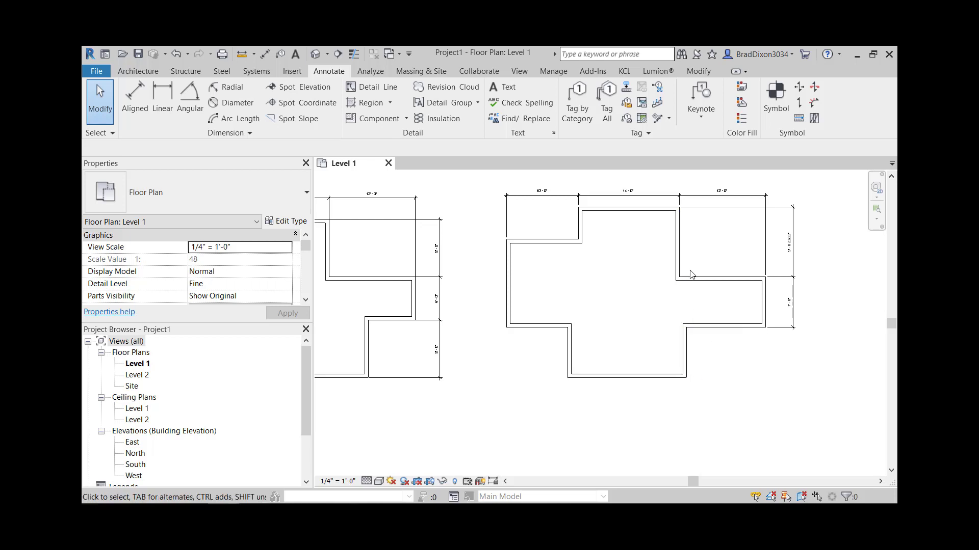
Step: Move the upper wall of the new outline's right wing by setting its dimension from the topmost wall to 8'-0"
scroll(747, 239, up, 4)
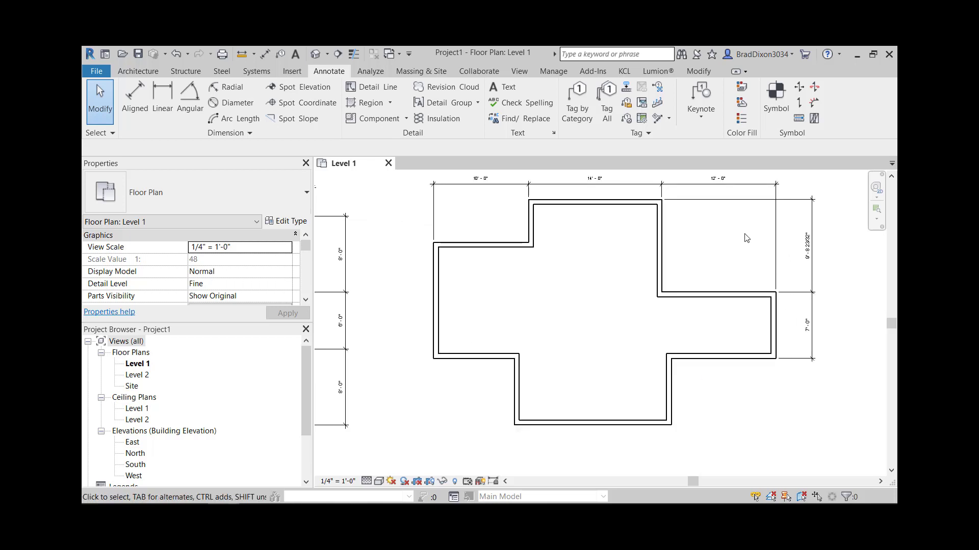
middle_drag(443, 268, 753, 237)
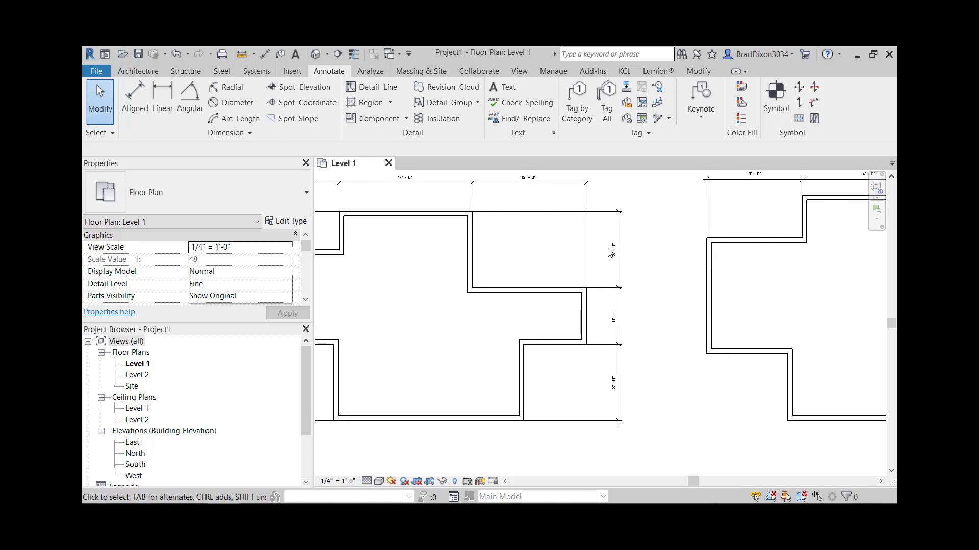
scroll(615, 326, up, 5)
scroll(623, 326, down, 6)
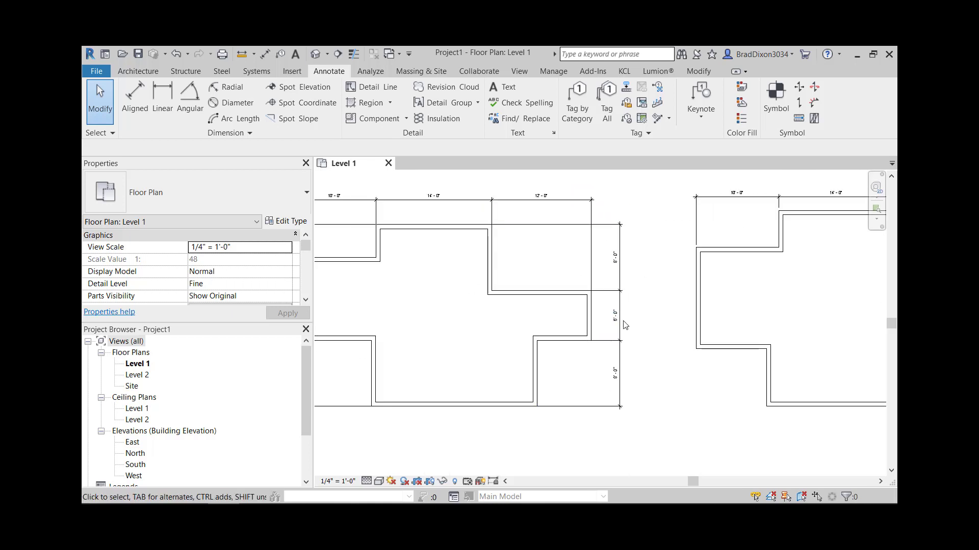
middle_drag(703, 331, 523, 342)
click(782, 303)
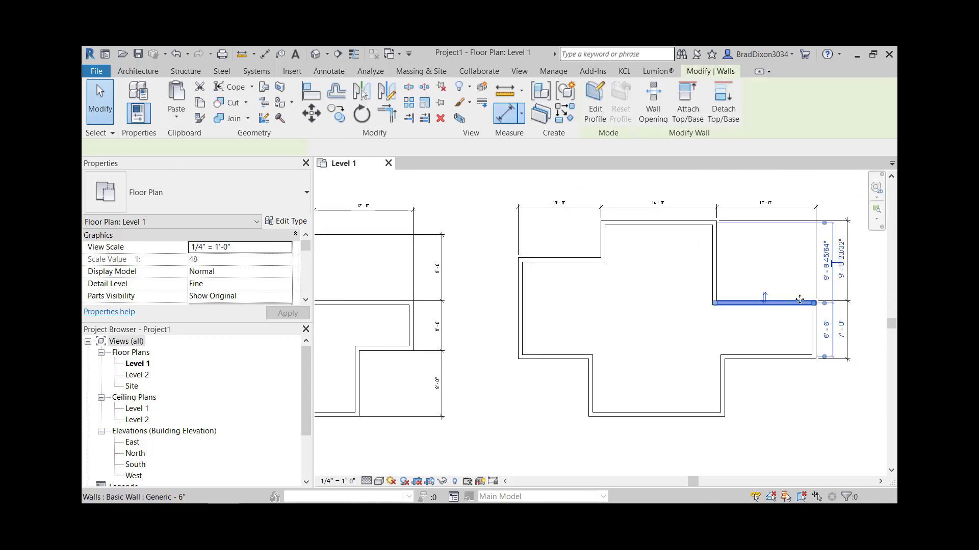
scroll(829, 276, up, 2)
click(764, 280)
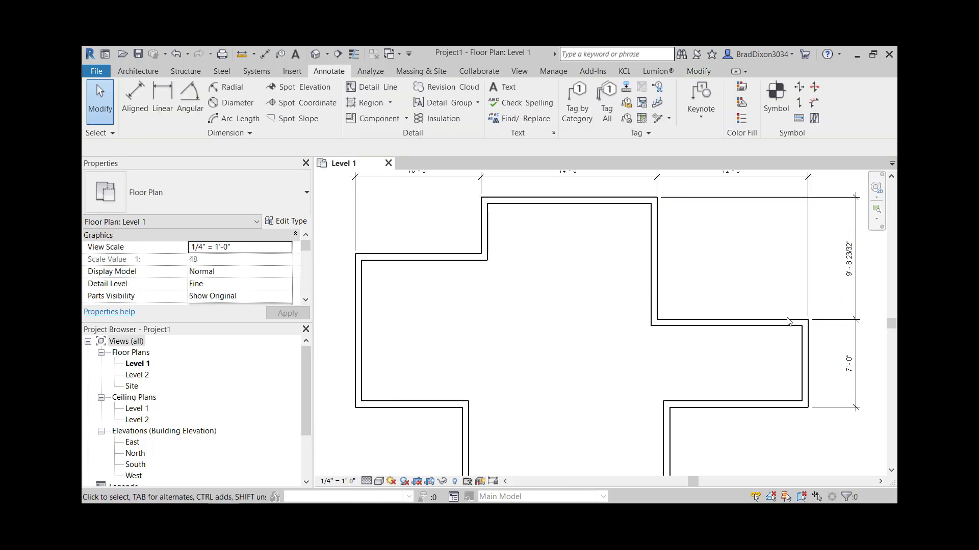
click(783, 321)
middle_drag(836, 288, 800, 293)
click(814, 270)
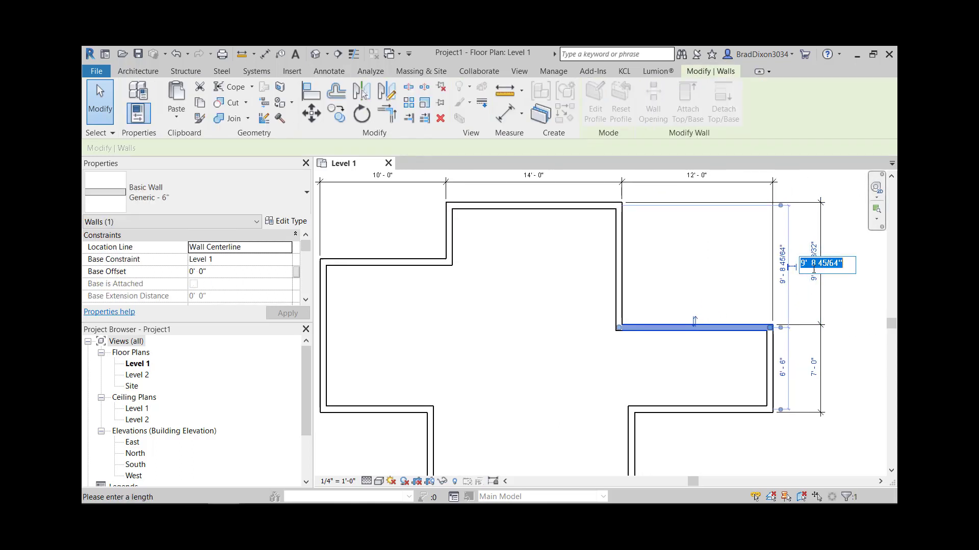
text(8)
key(Return)
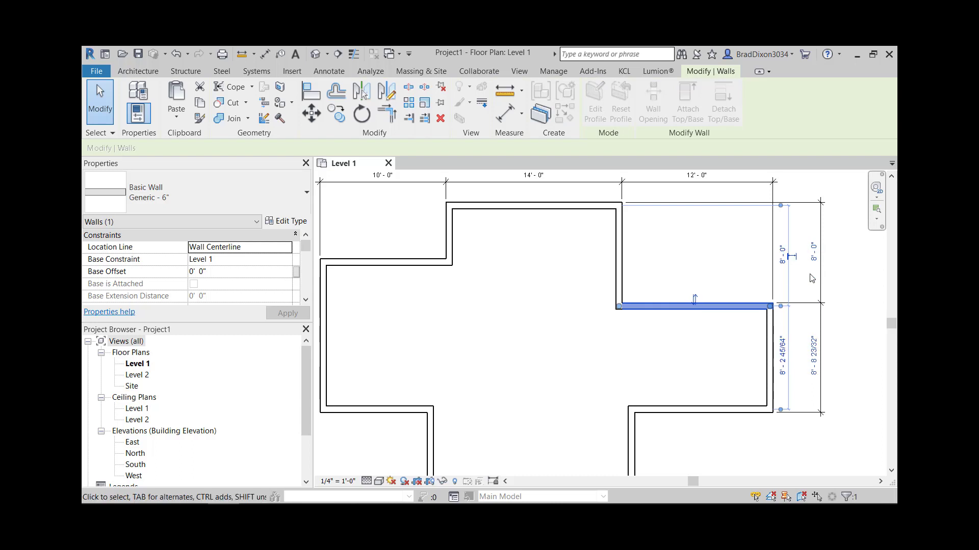
Step: Move the lower wall of the new outline's right wing by setting the wing's depth in the vertical dimension string to 6'-0"
click(747, 360)
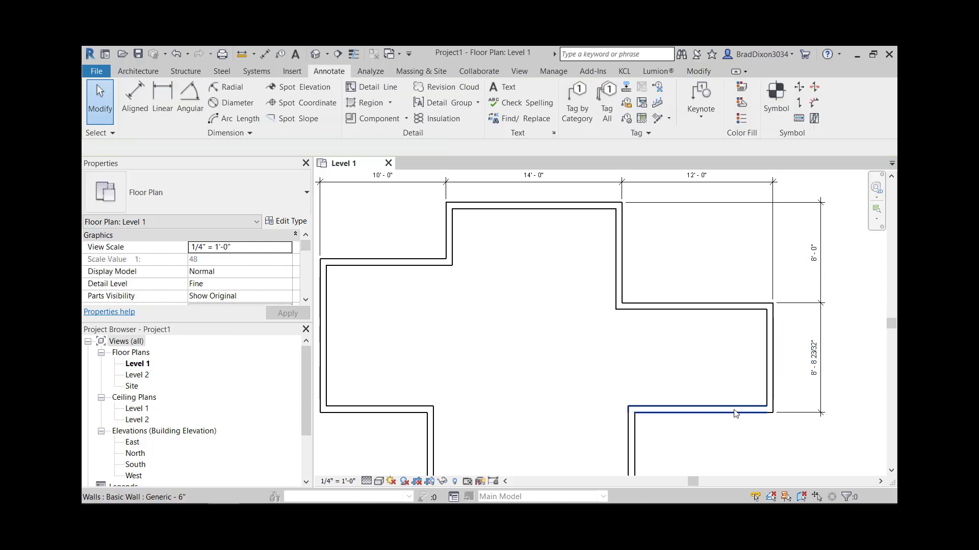
click(733, 410)
click(814, 361)
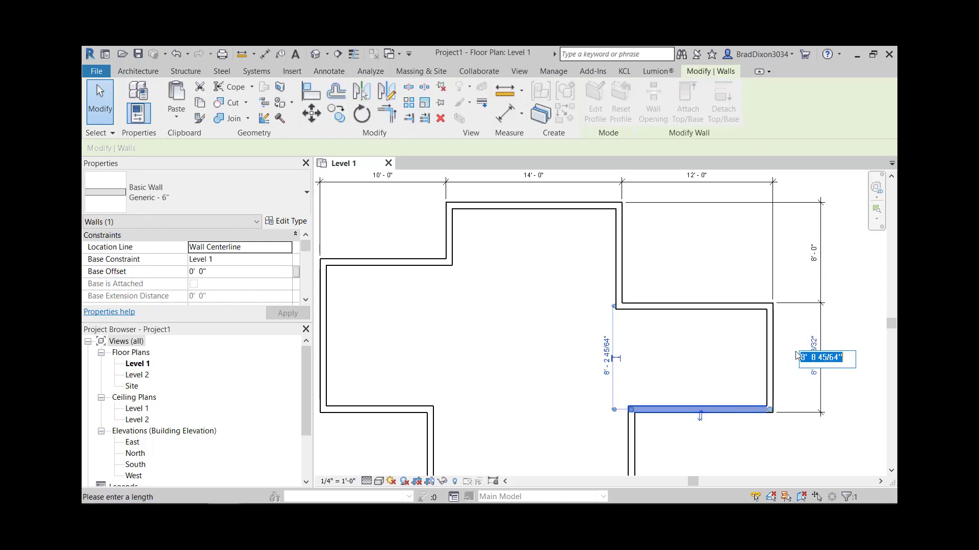
text(6)
key(Return)
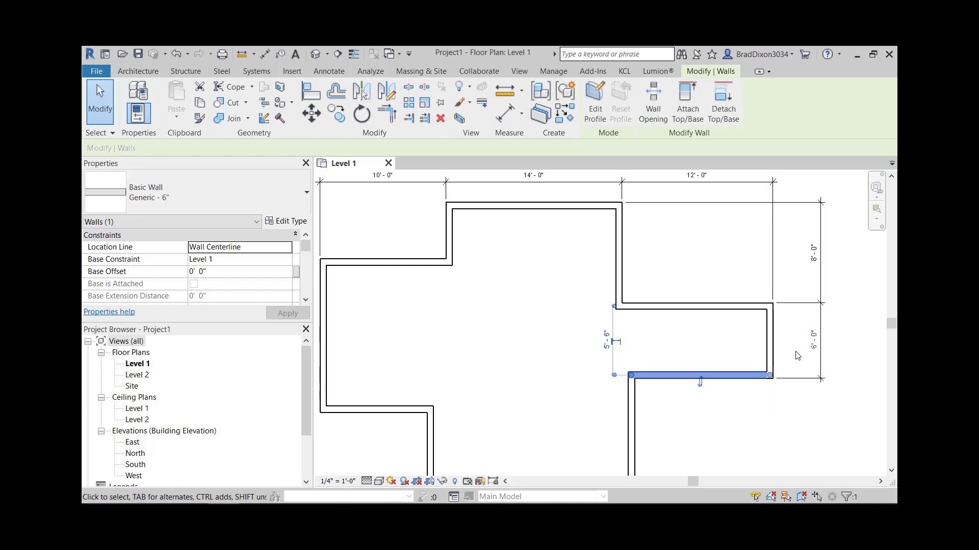
scroll(798, 356, down, 3)
key(Escape)
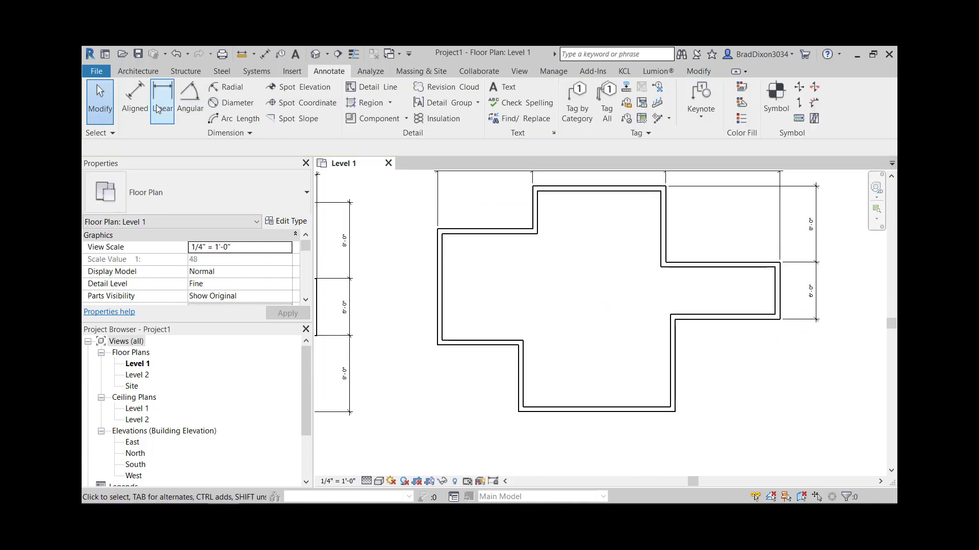
click(134, 100)
click(759, 319)
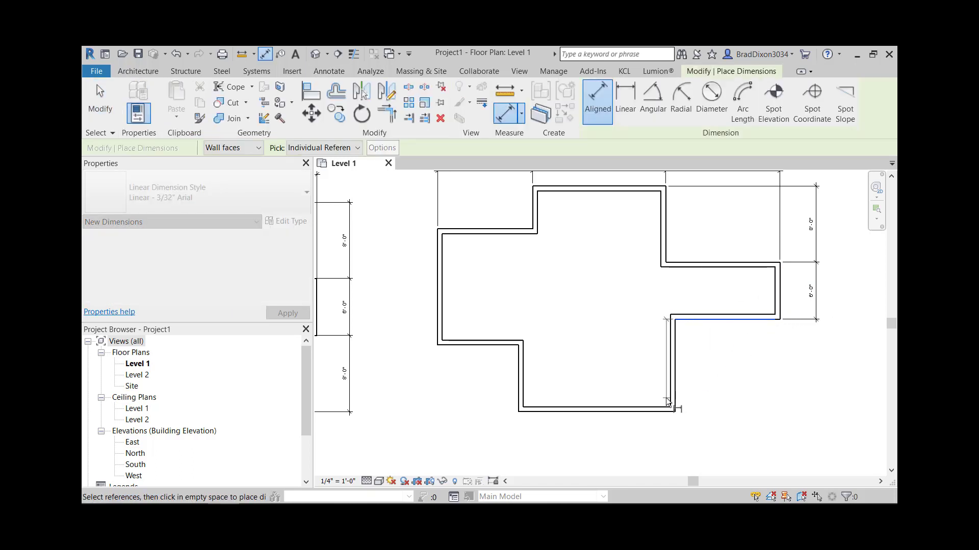
click(656, 411)
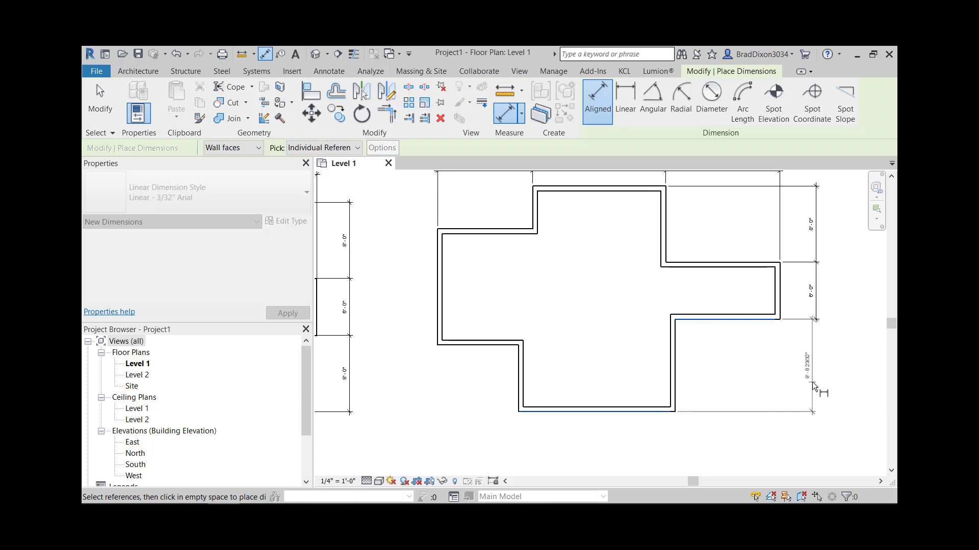
key(Escape)
key(Escape)
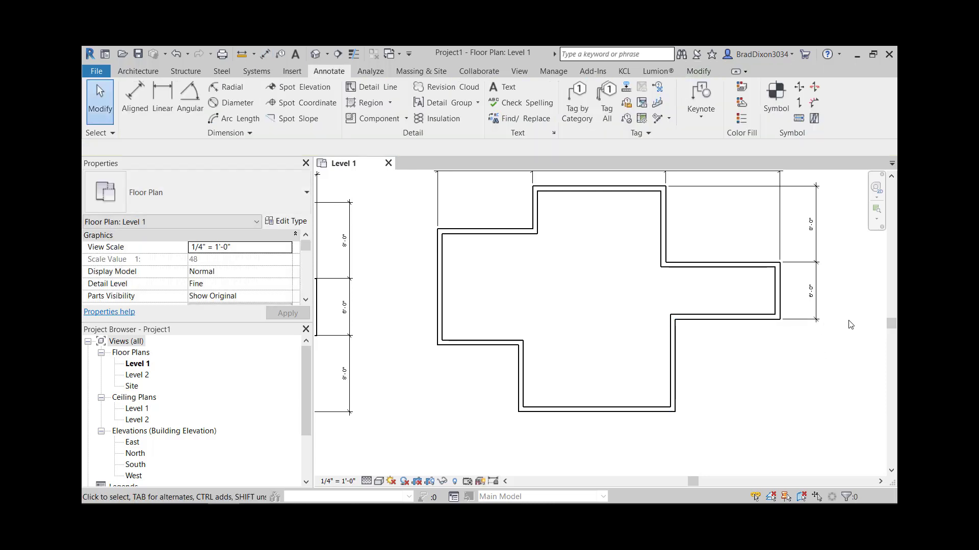
Step: Extend the new outline's existing vertical dimension string by adding a witness line at the bottom wall's exterior face
click(814, 299)
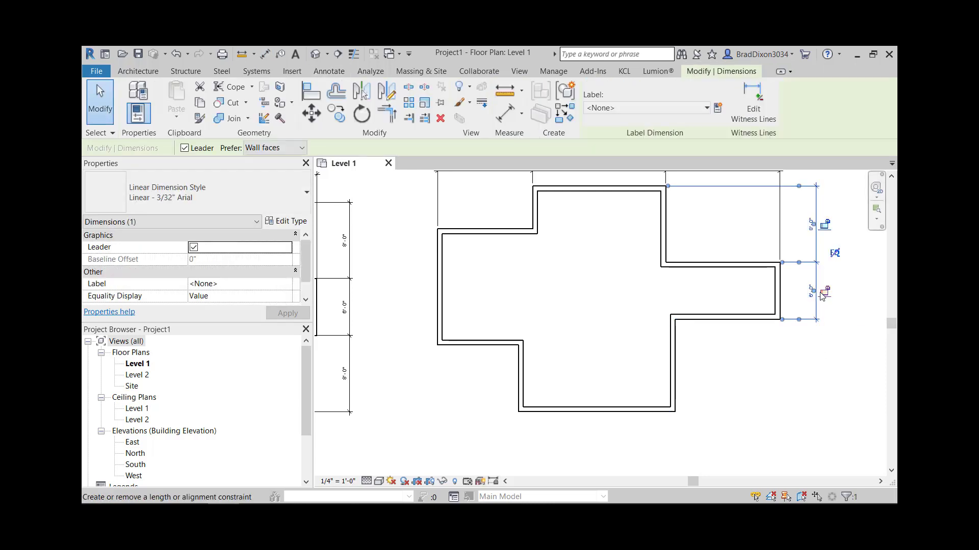
click(757, 106)
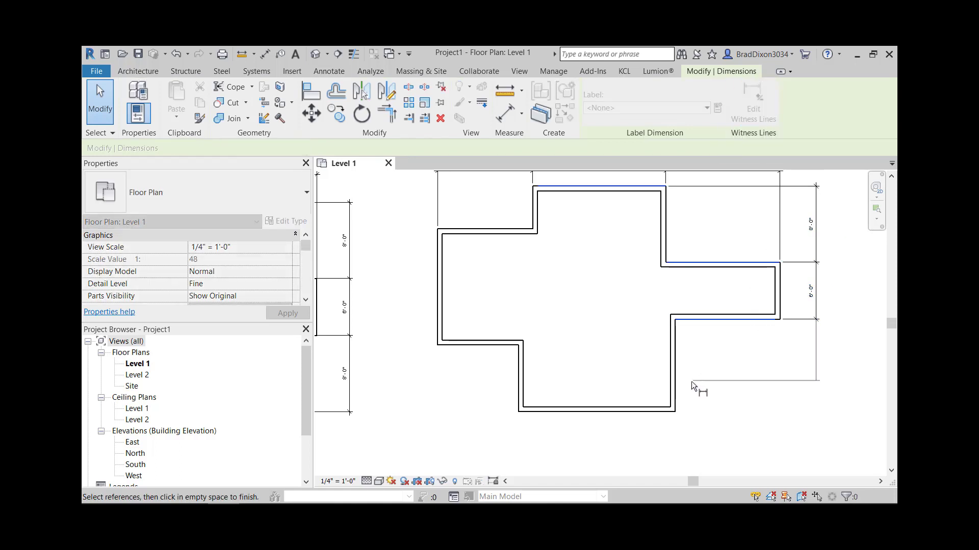
click(633, 412)
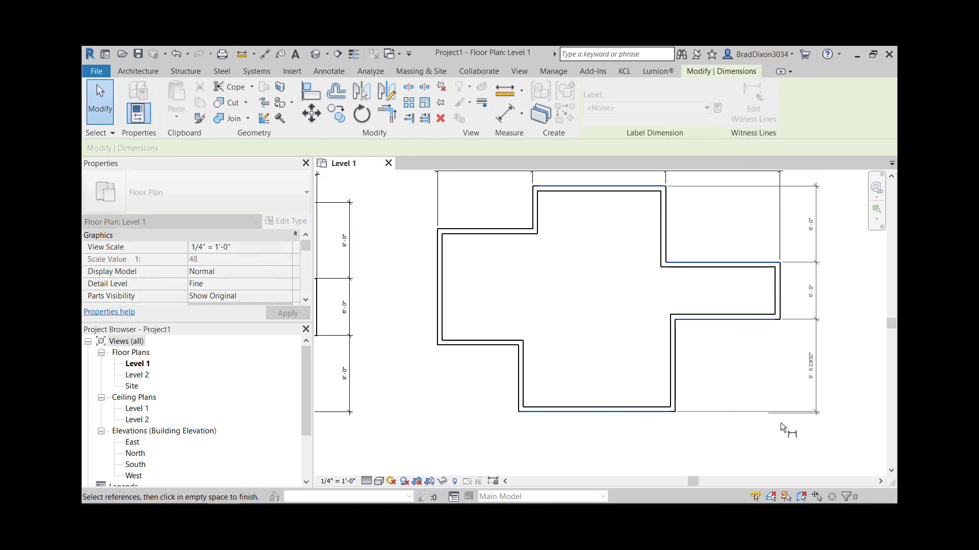
click(849, 375)
click(737, 345)
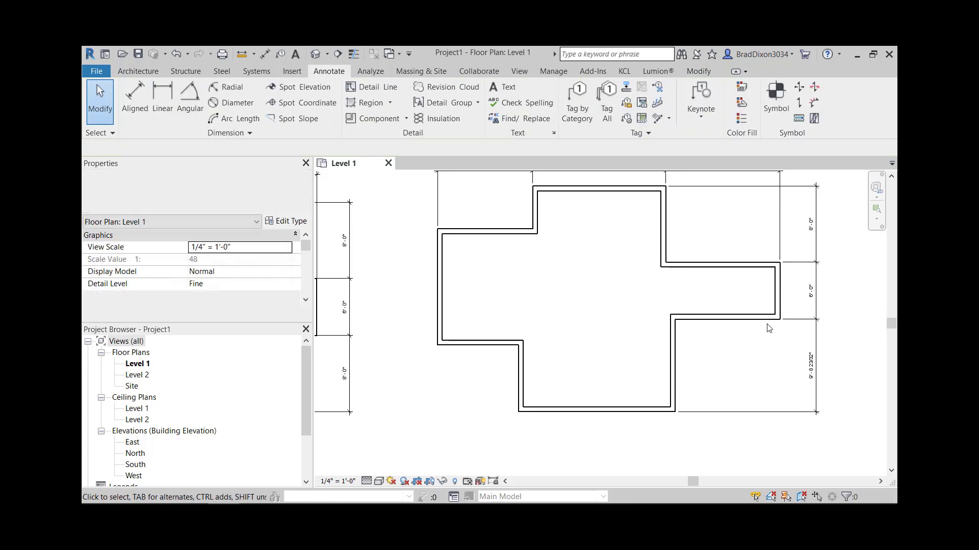
Step: Remove the witness lines at the right wing's upper and lower exterior faces from the new outline's vertical dimension string
scroll(794, 367, down, 2)
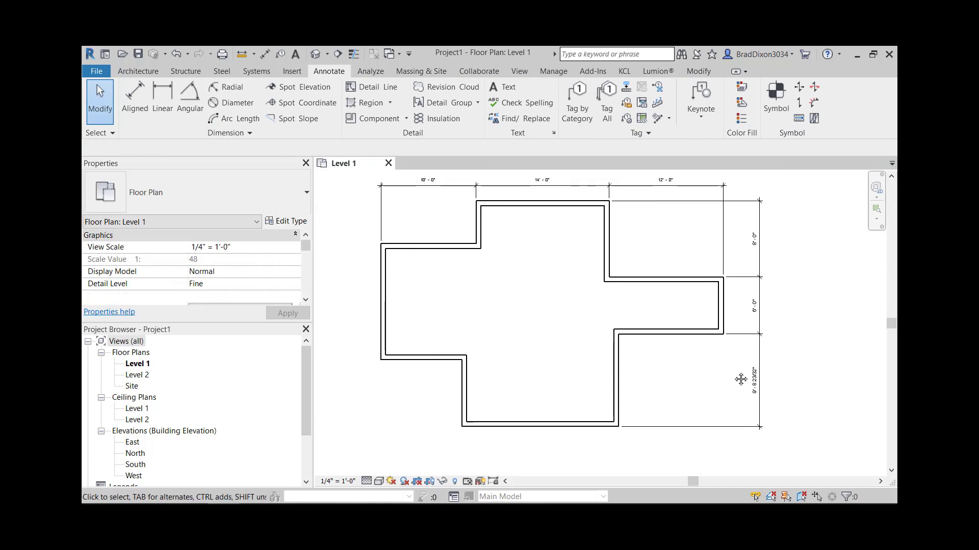
scroll(731, 356, up, 2)
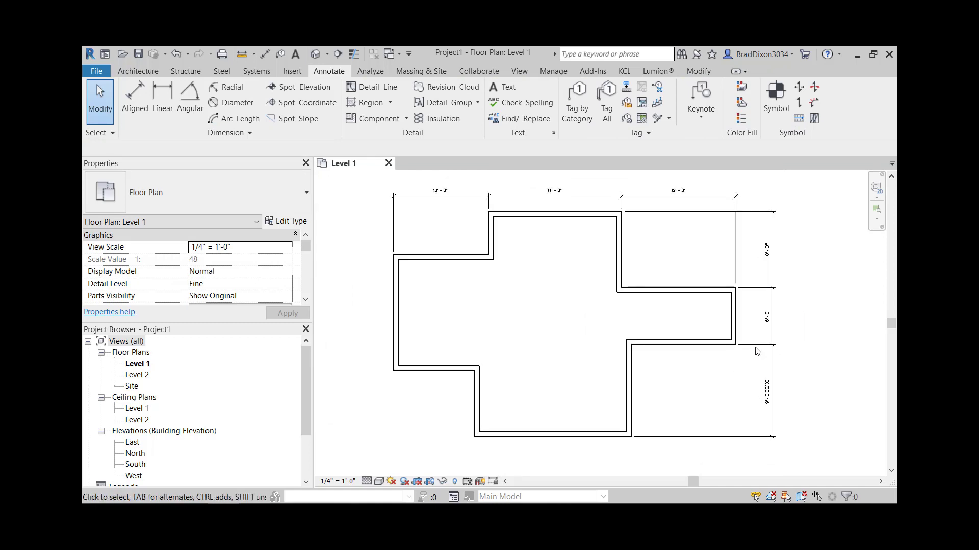
click(729, 345)
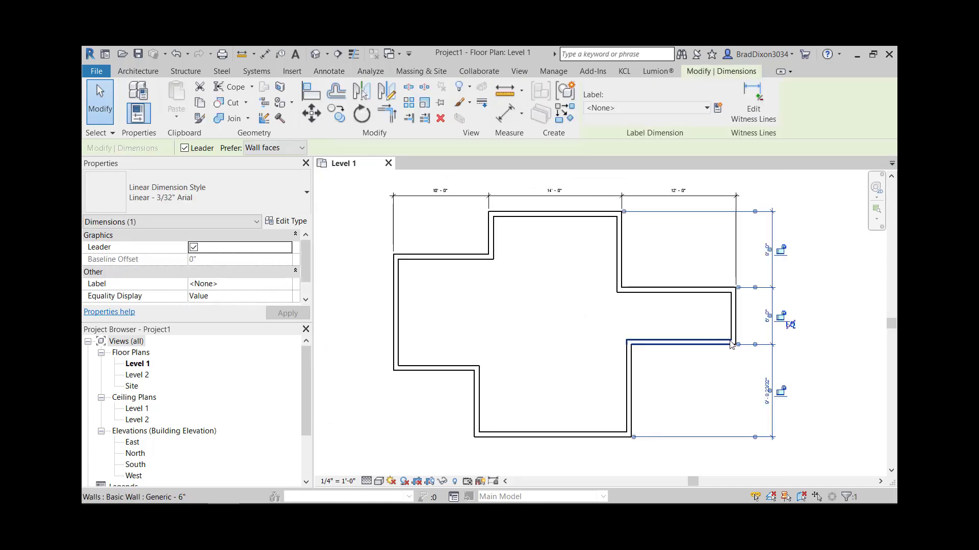
click(752, 108)
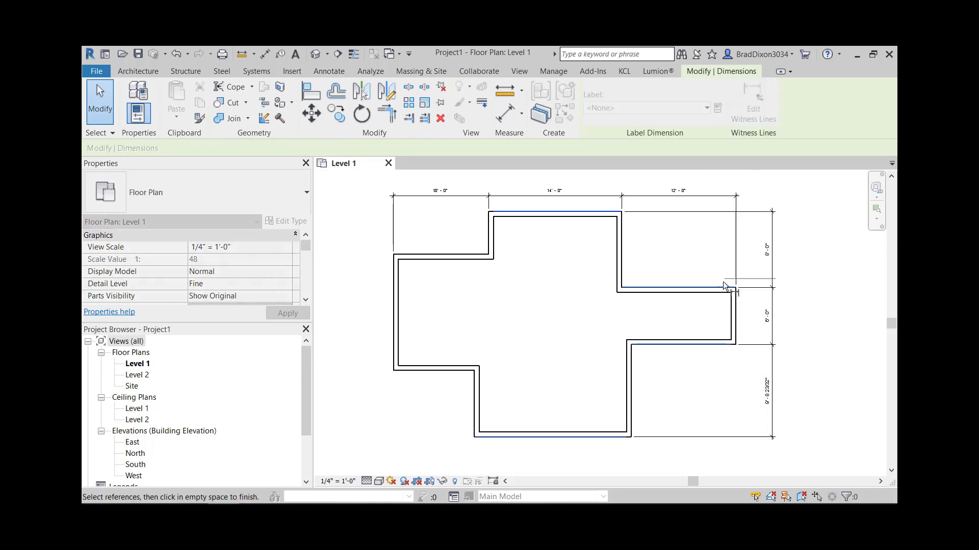
click(709, 287)
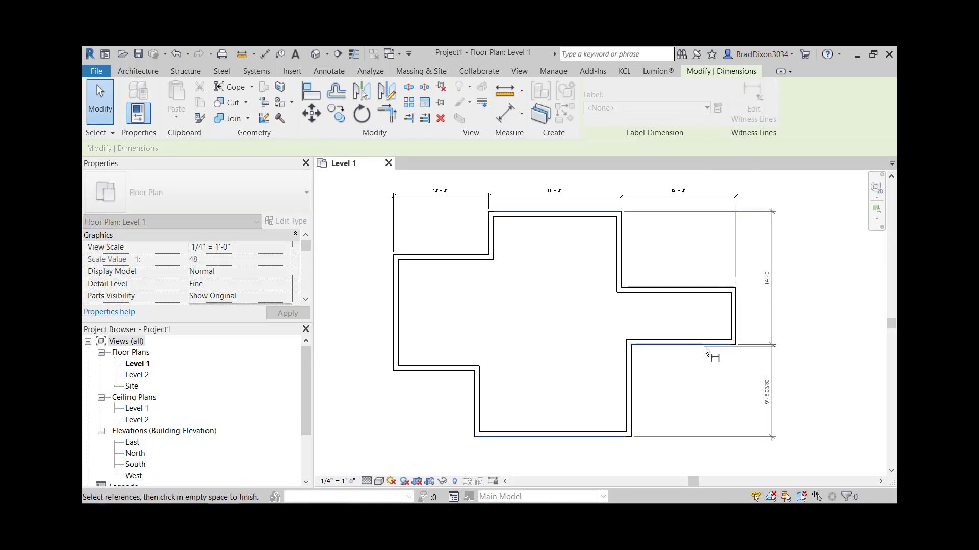
click(703, 345)
click(816, 304)
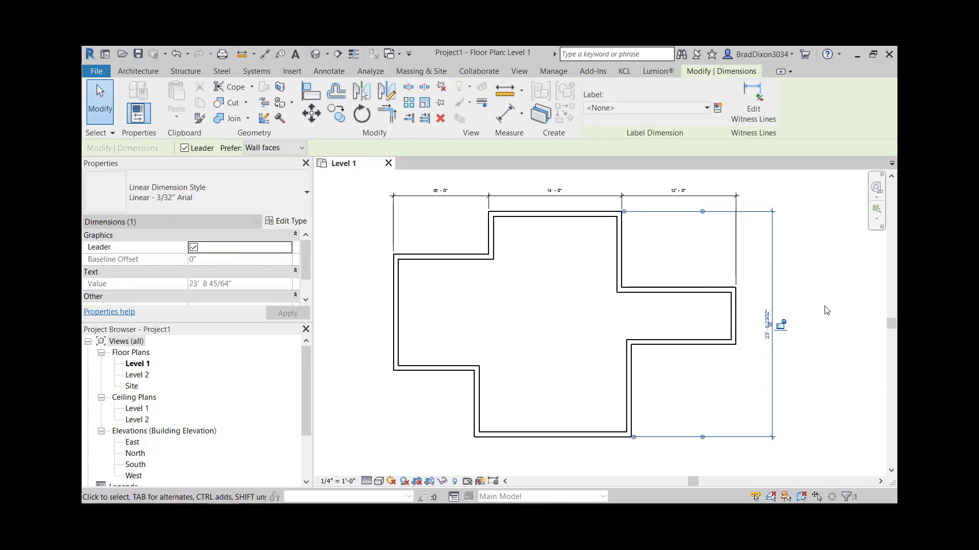
click(834, 358)
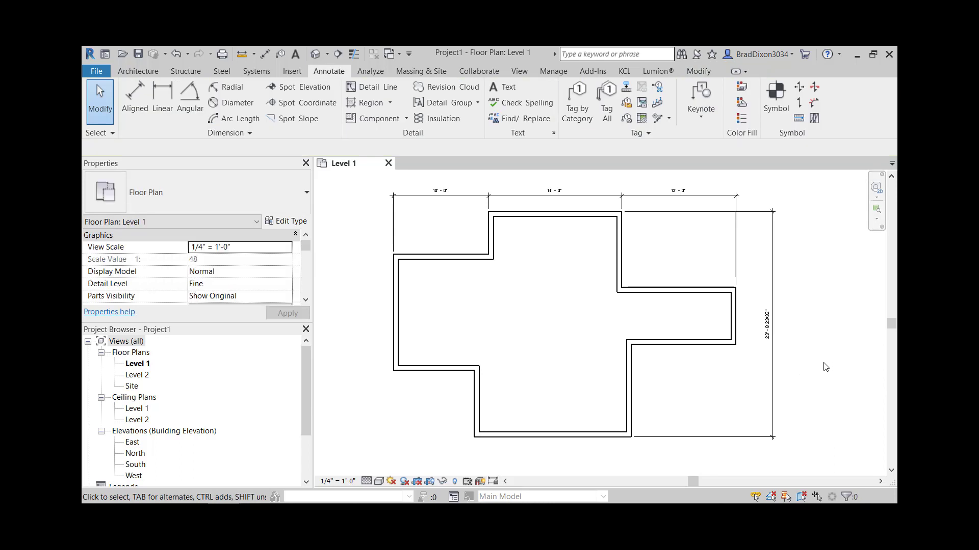
Step: Add witness lines for the right wing's upper and lower exterior faces back to the new outline's vertical dimension string
click(772, 286)
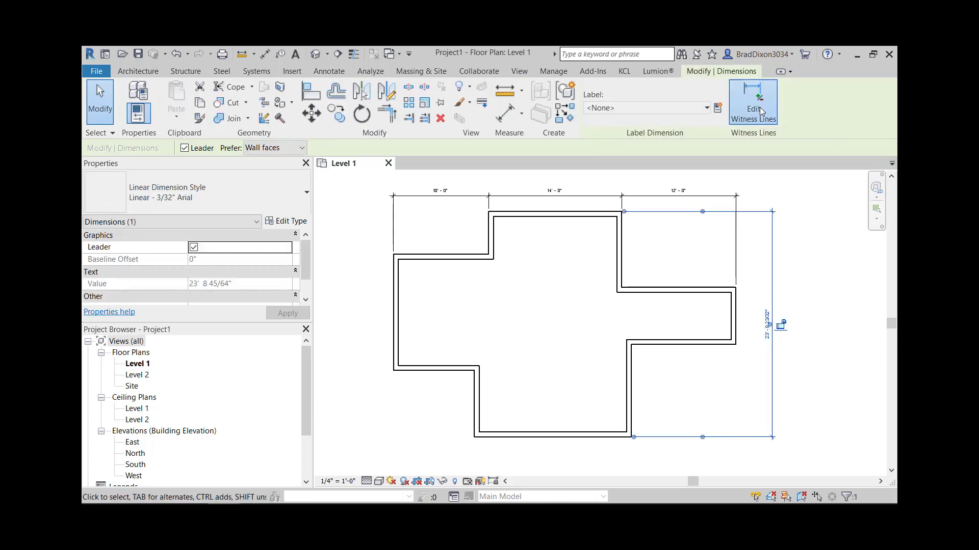
click(754, 108)
click(696, 286)
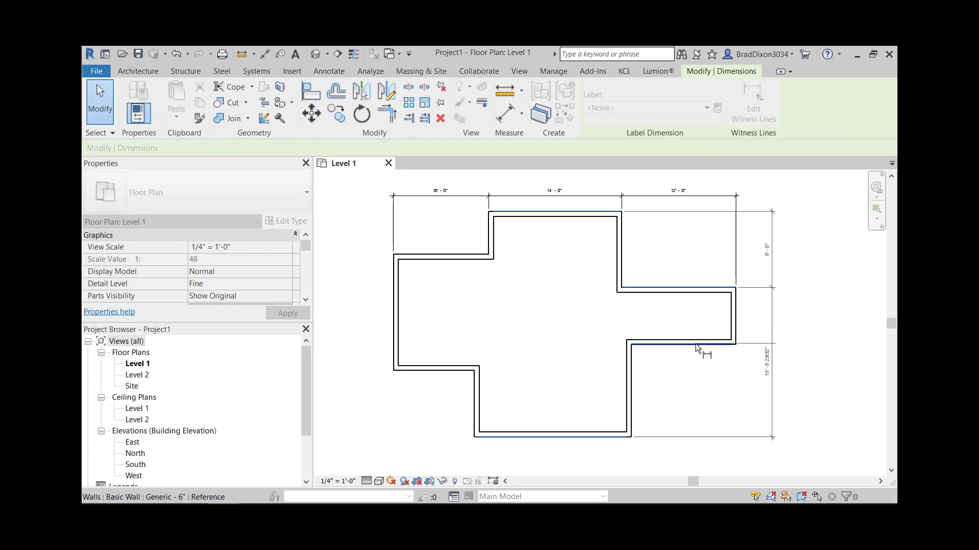
click(696, 345)
click(718, 387)
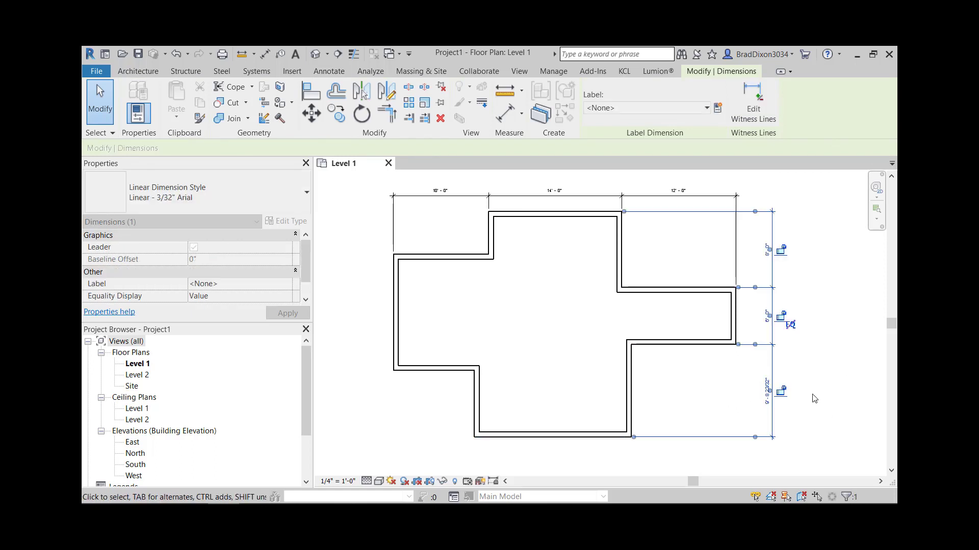
Step: Move the new outline's bottom wall by setting the lowest segment of the vertical dimension string beside the right wing to 8'-0"
click(754, 397)
middle_drag(754, 397, 804, 344)
click(643, 380)
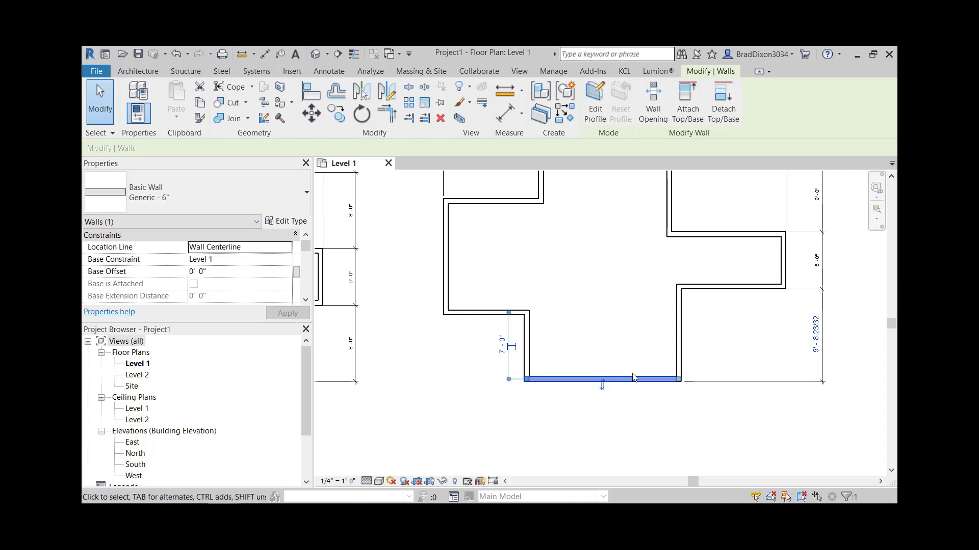
click(813, 327)
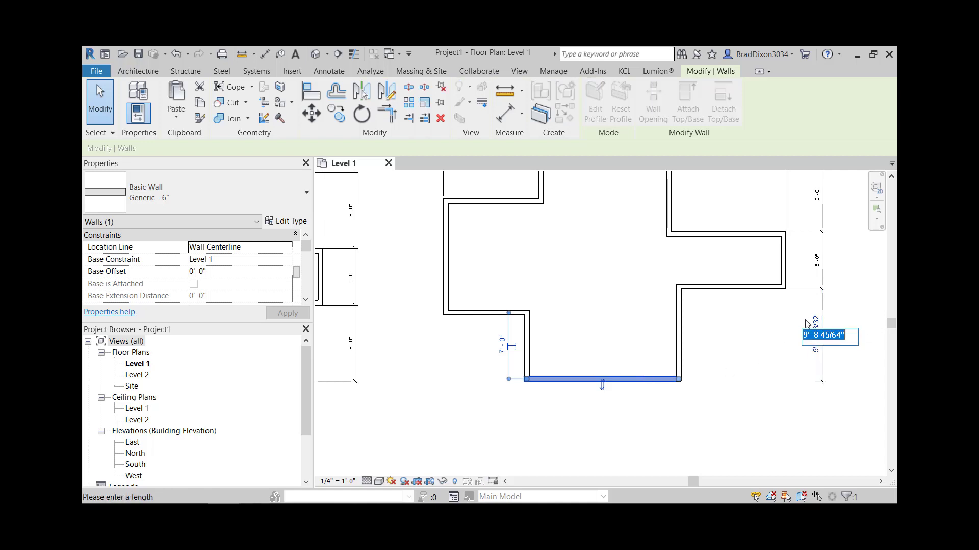
text(8)
key(Return)
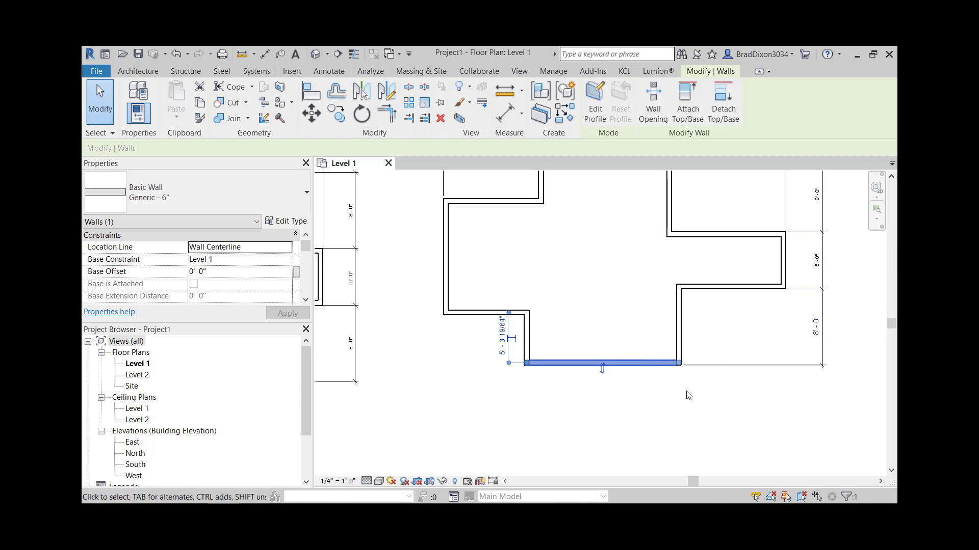
click(686, 392)
Step: Compare the corrected outline with the original and examine the original's vertical dimensions along its left side
scroll(671, 410, down, 1)
middle_drag(573, 379, 599, 443)
middle_drag(512, 451, 705, 392)
scroll(705, 392, down, 2)
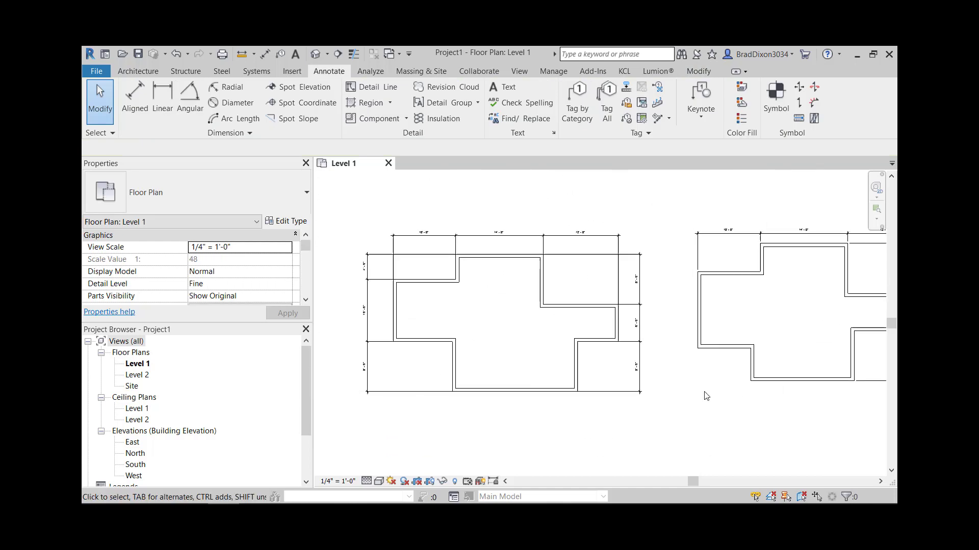
middle_drag(446, 342, 467, 358)
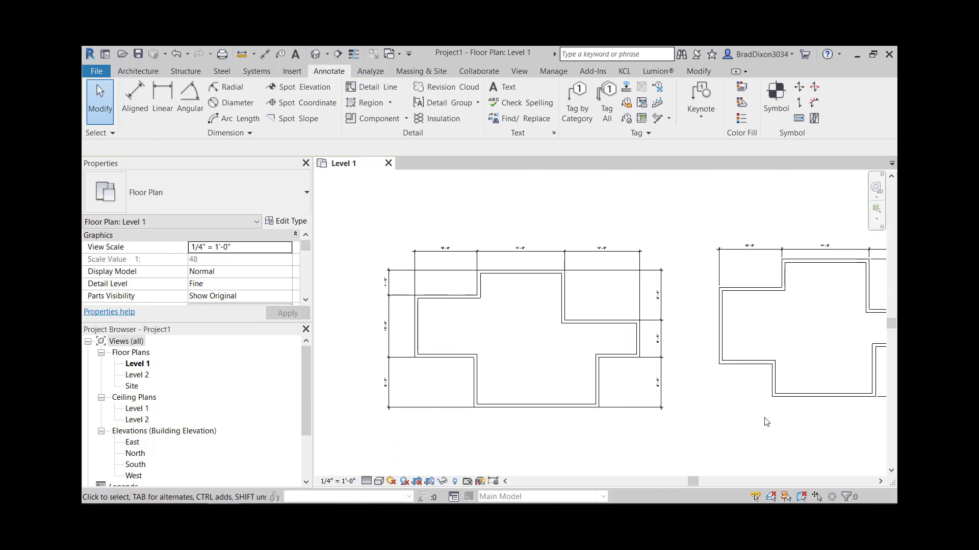
middle_drag(662, 409, 656, 360)
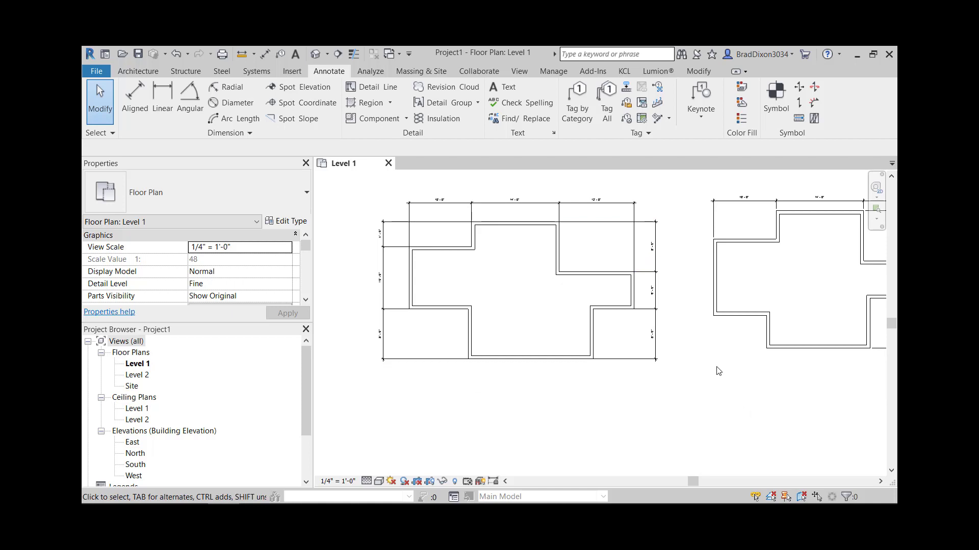
middle_drag(717, 370, 779, 400)
scroll(503, 250, up, 3)
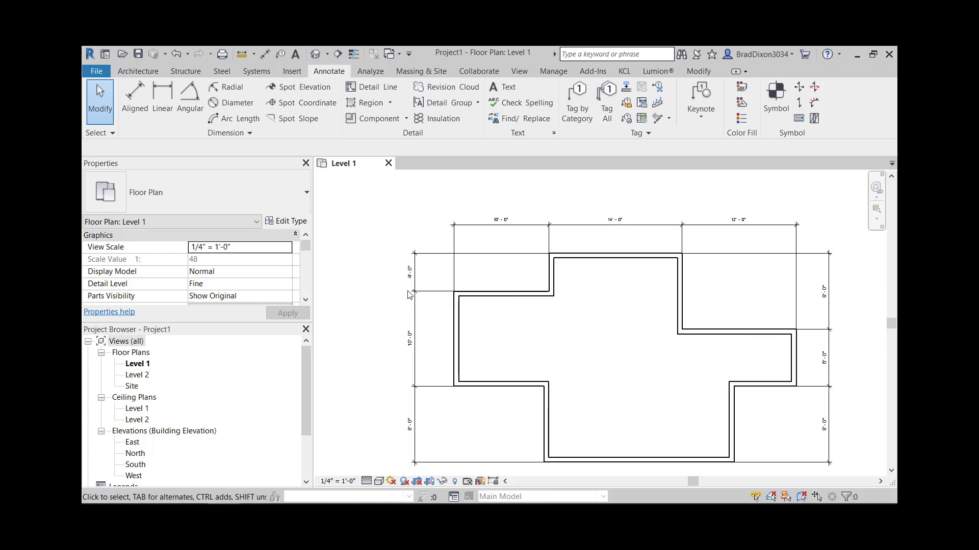
Step: Add an aligned dimension string beside the new outline's left wing, spanning the top wall, the wing's upper and lower exterior faces and the bottom wall
scroll(495, 404, down, 3)
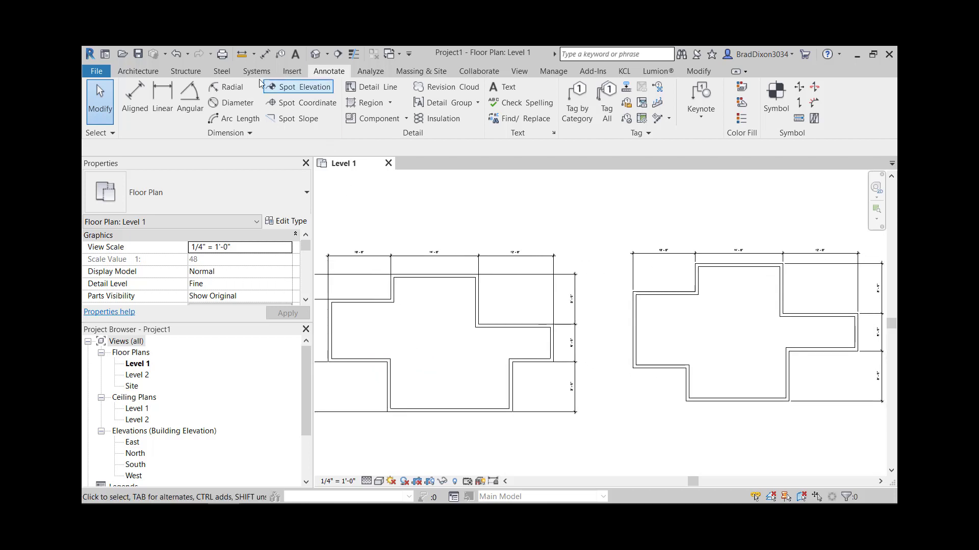
click(135, 97)
scroll(629, 264, up, 2)
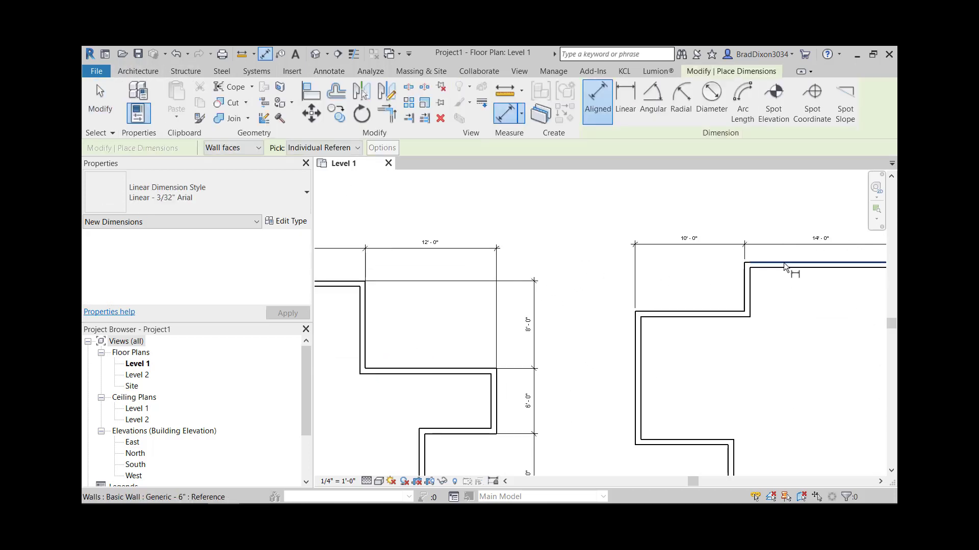
click(784, 263)
click(725, 311)
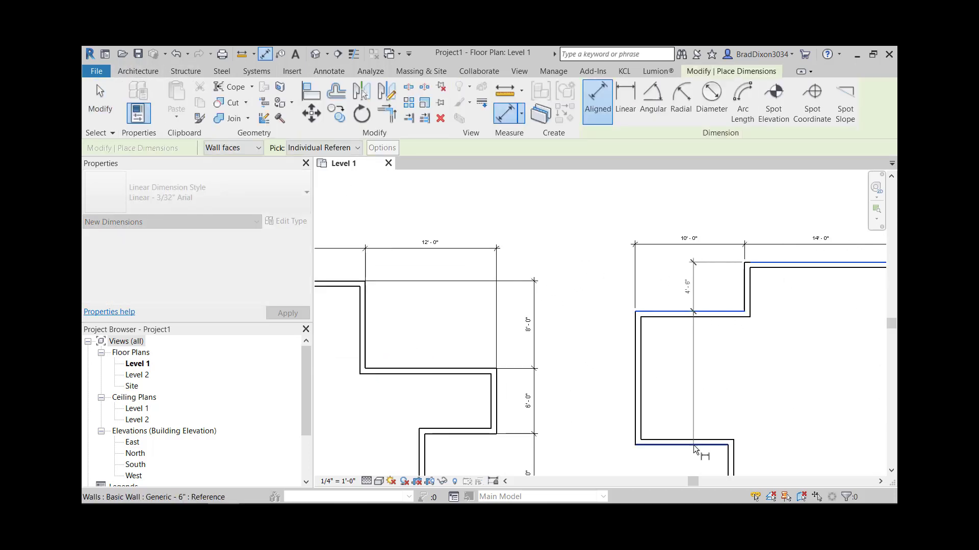
click(749, 373)
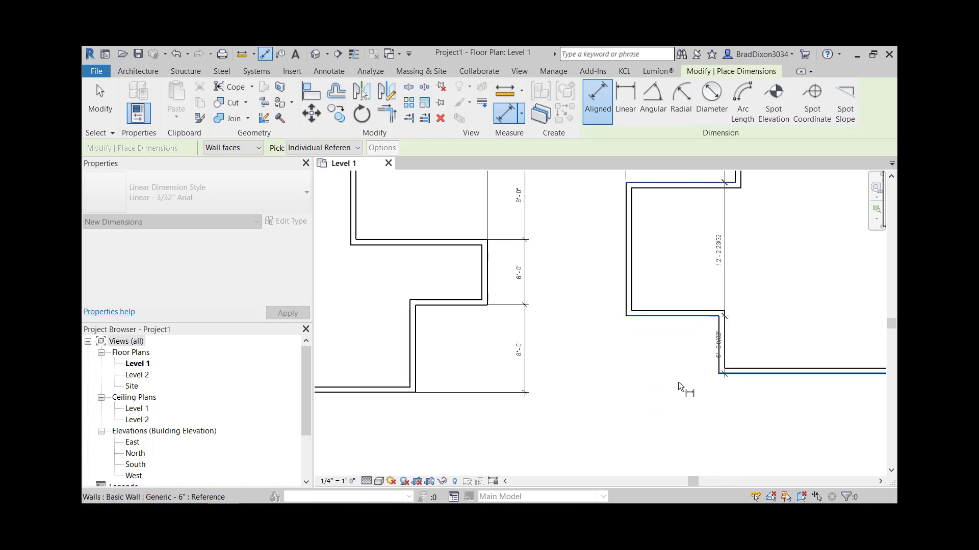
click(601, 389)
middle_drag(586, 290, 603, 373)
key(Escape)
key(Escape)
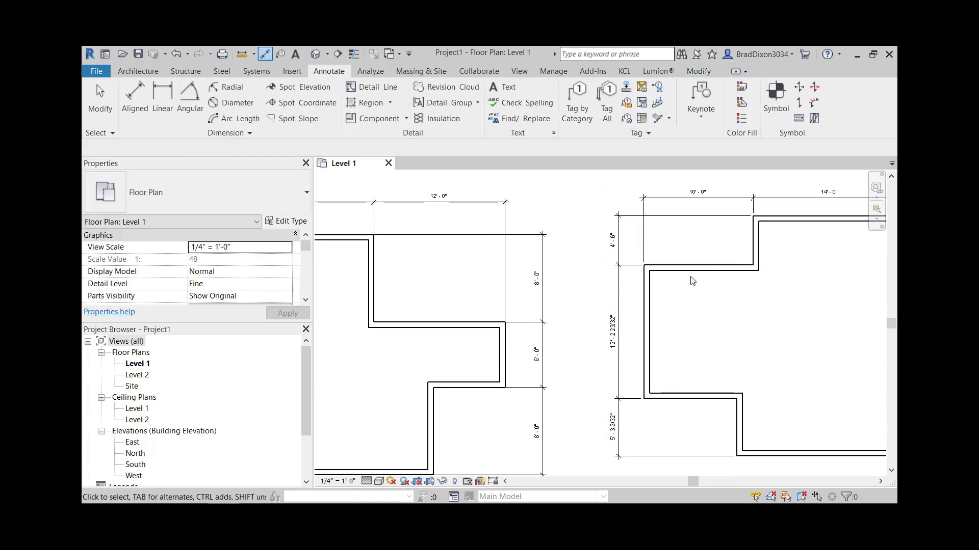
Step: Move the left wing's upper wall by setting the top segment of the left vertical dimension string to 4'-0"
click(701, 268)
click(612, 240)
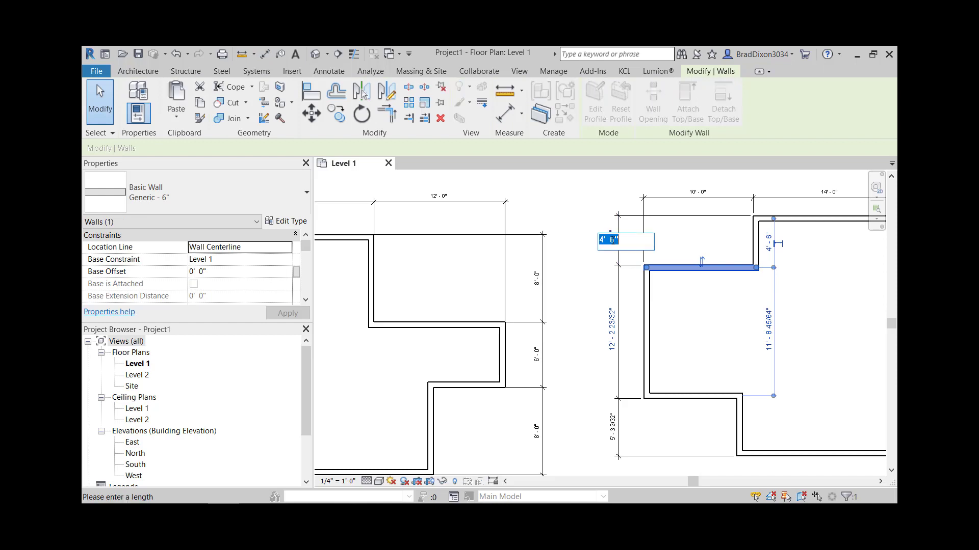
text(4)
key(Return)
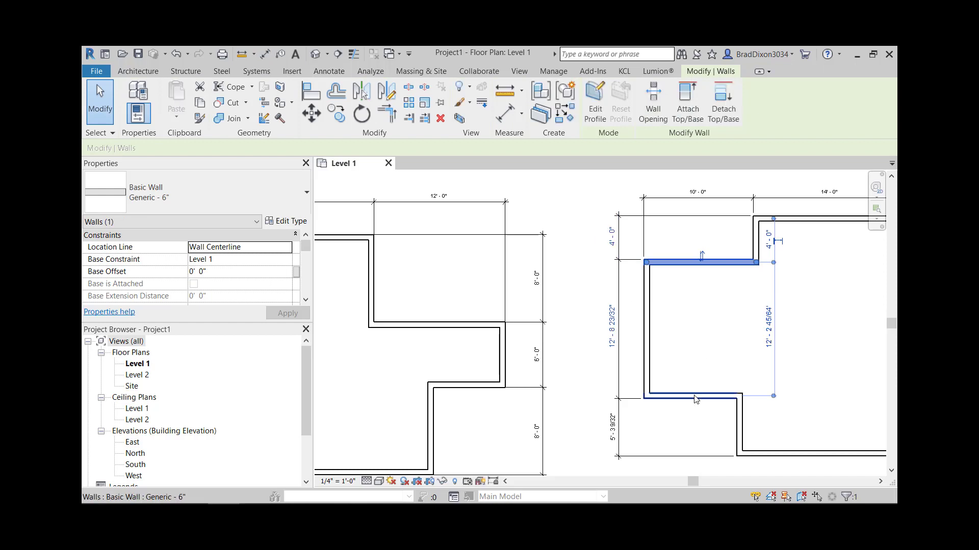
Step: Move the left wing's lower wall by setting the middle segment of the left vertical dimension string to 10'-0"
click(685, 396)
click(611, 334)
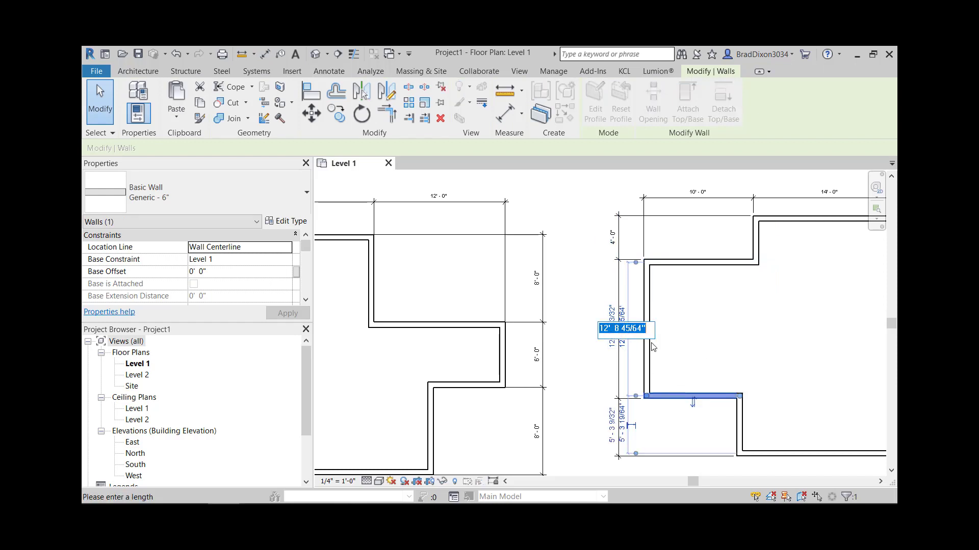
text(10)
key(Return)
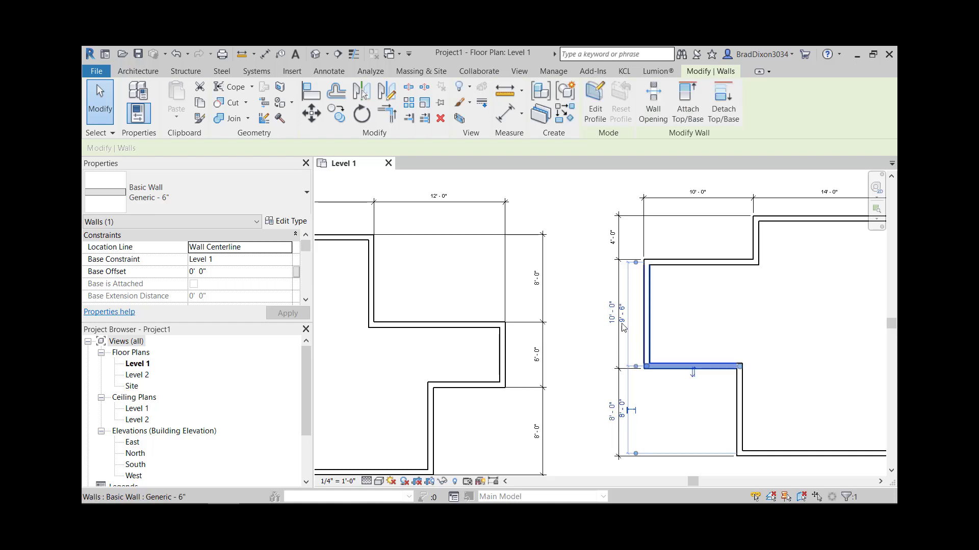
Step: Check the bottom wall's segment in the left vertical dimension string and compare the whole new outline with the original
click(664, 434)
click(770, 461)
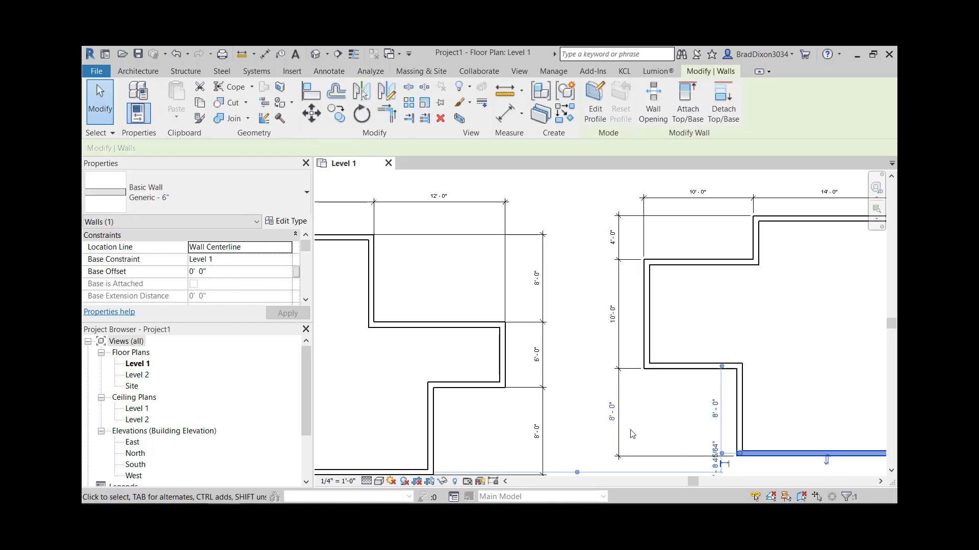
click(685, 399)
scroll(686, 399, down, 5)
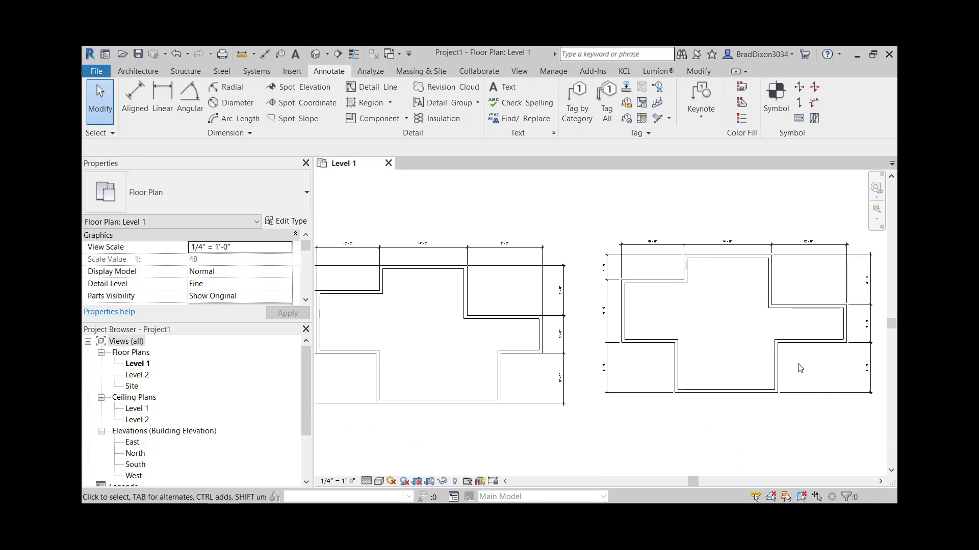
middle_drag(730, 363, 697, 380)
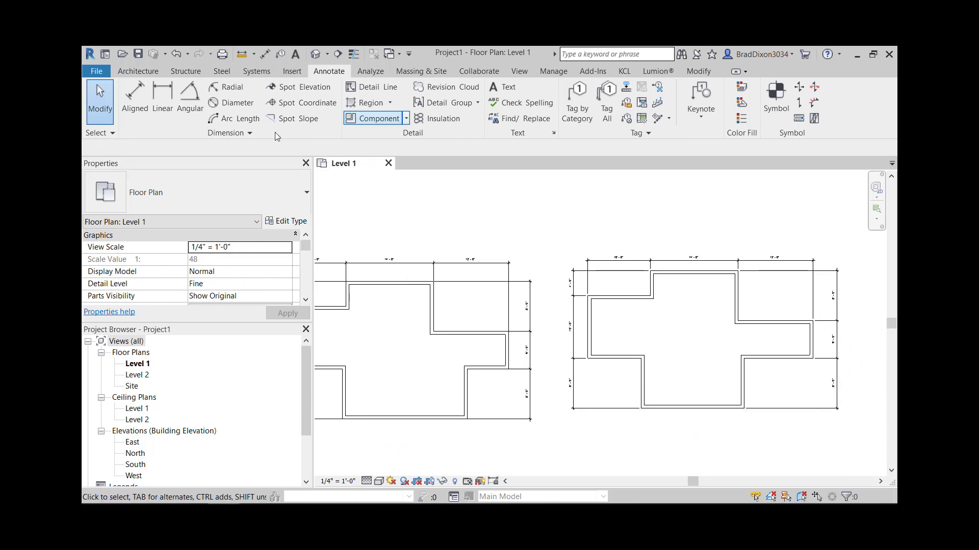